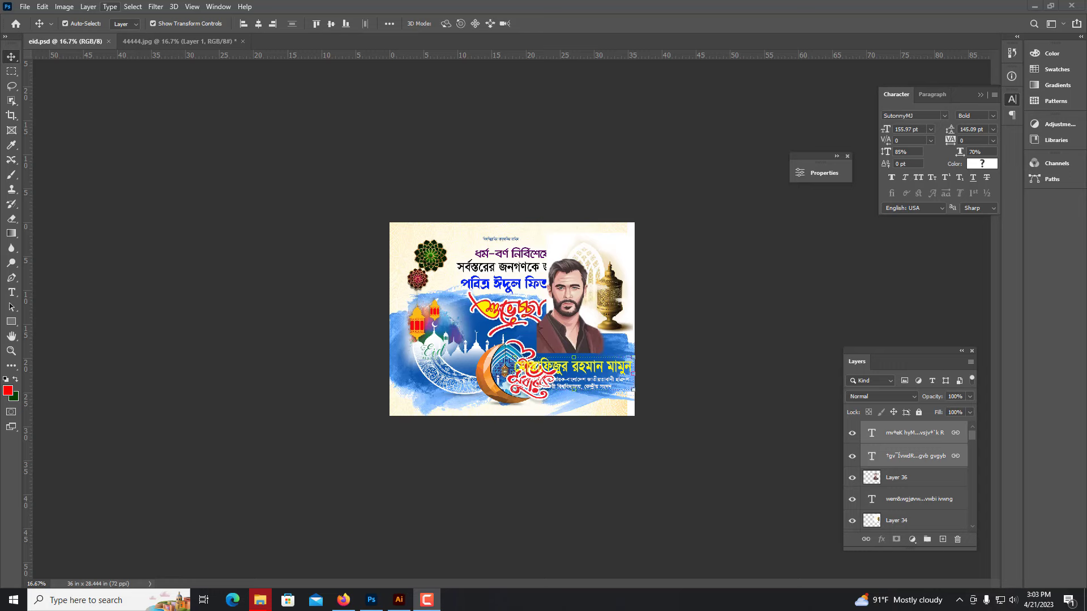
Step: Create a new blank document in inches, 40 wide by 50 high
click(23, 11)
click(255, 130)
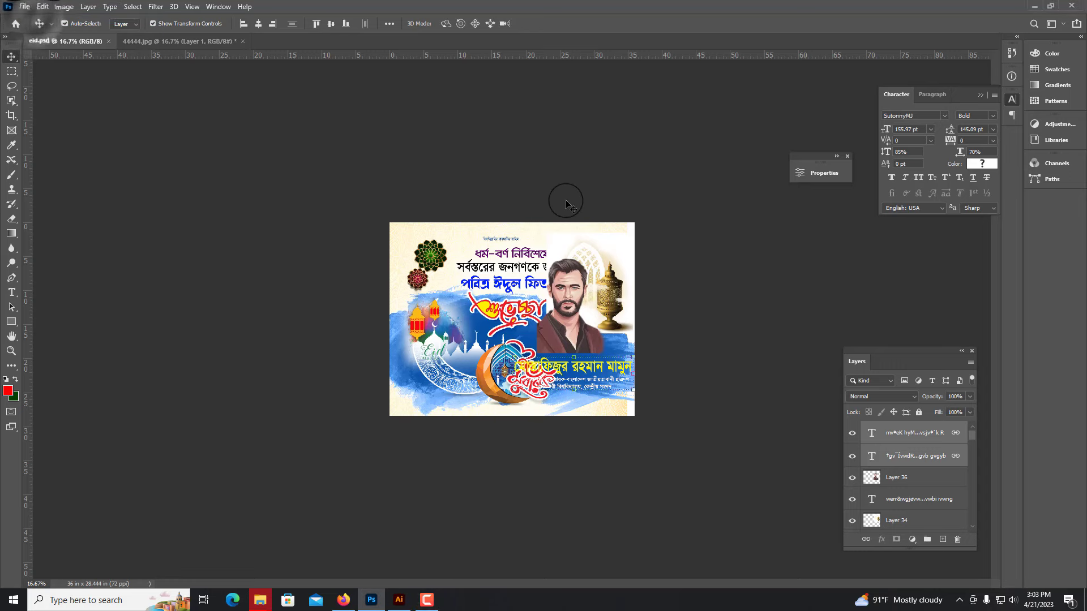
key(ctrl+n)
click(721, 259)
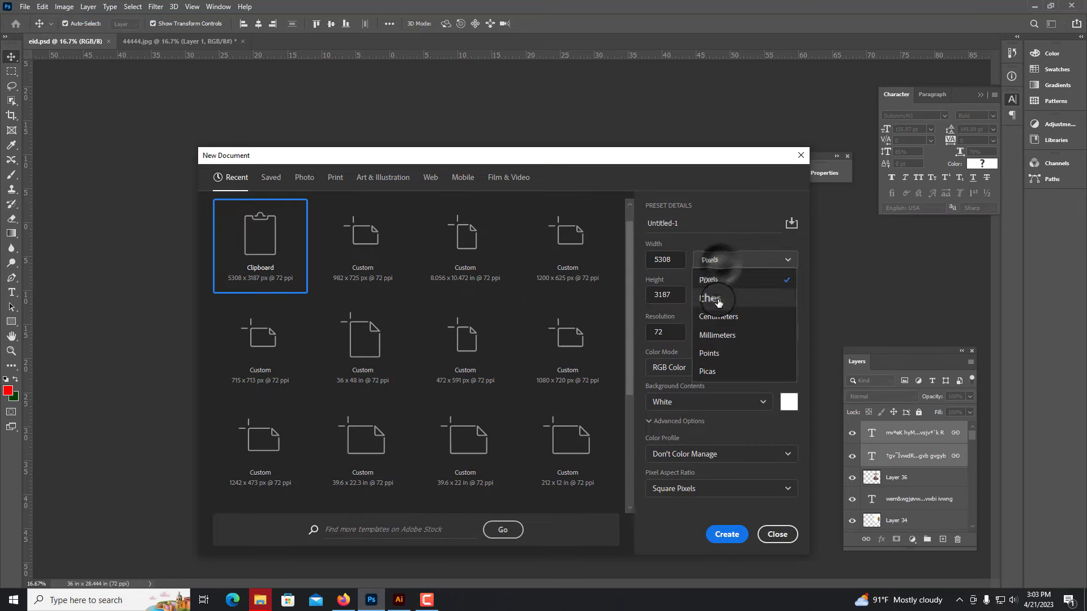
click(718, 301)
click(702, 261)
click(698, 297)
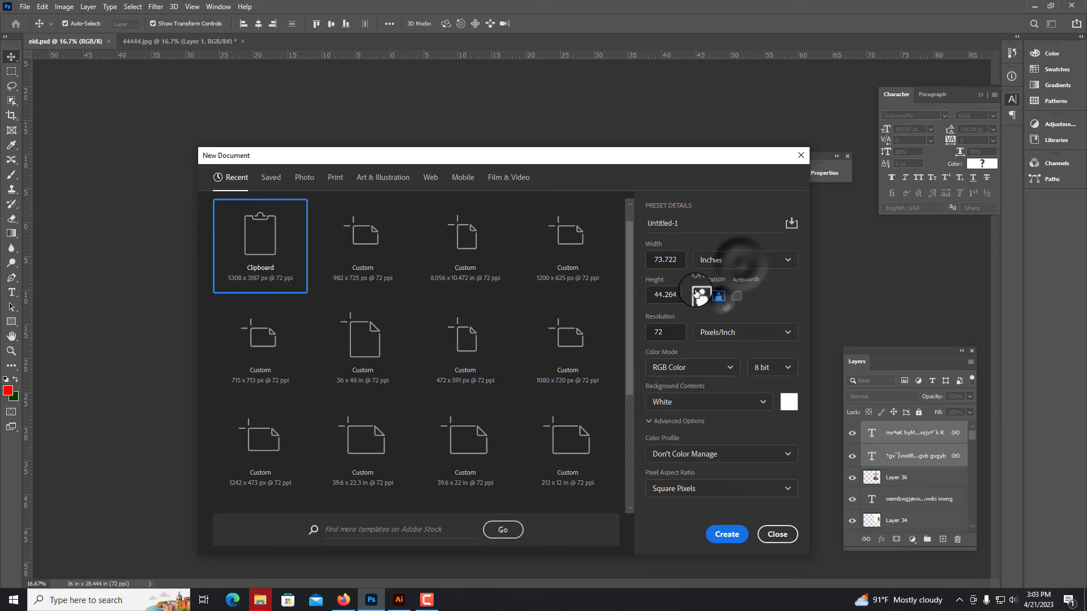
double_click(678, 261)
text(40)
key(Tab)
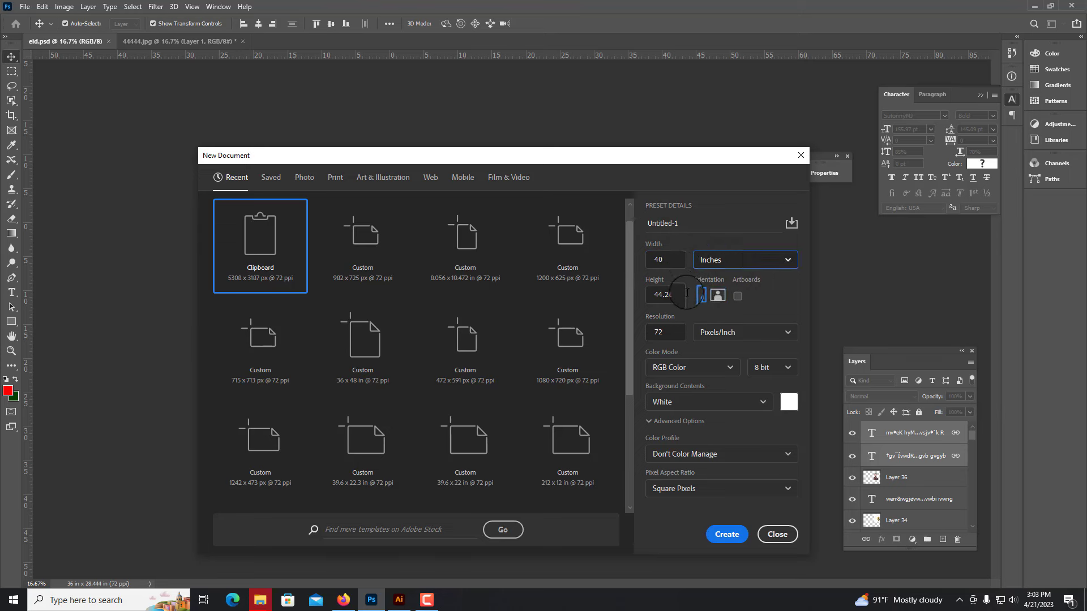
click(687, 293)
text(50)
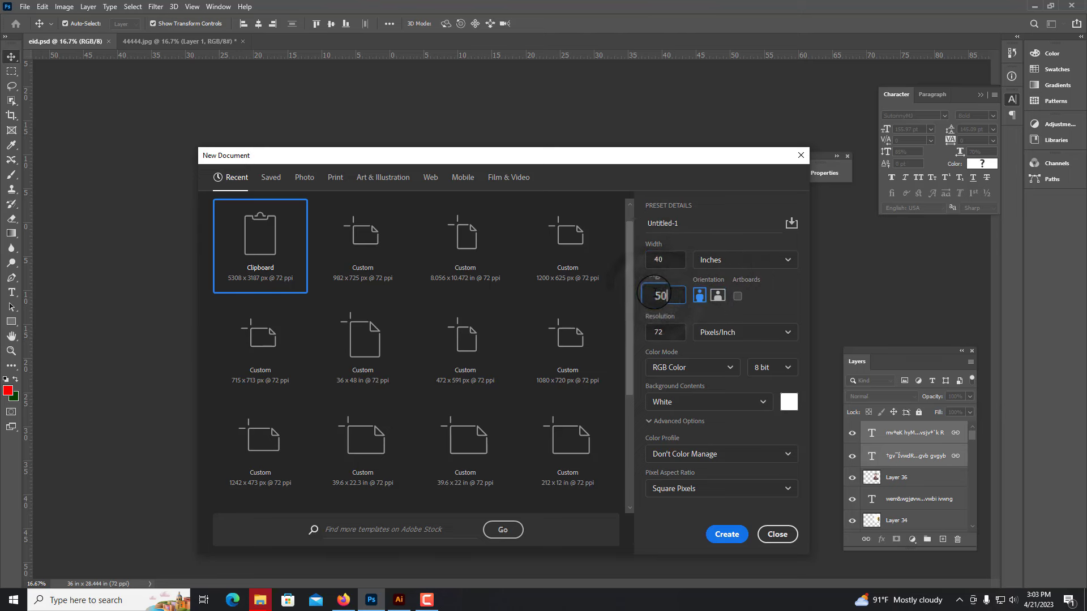
click(714, 530)
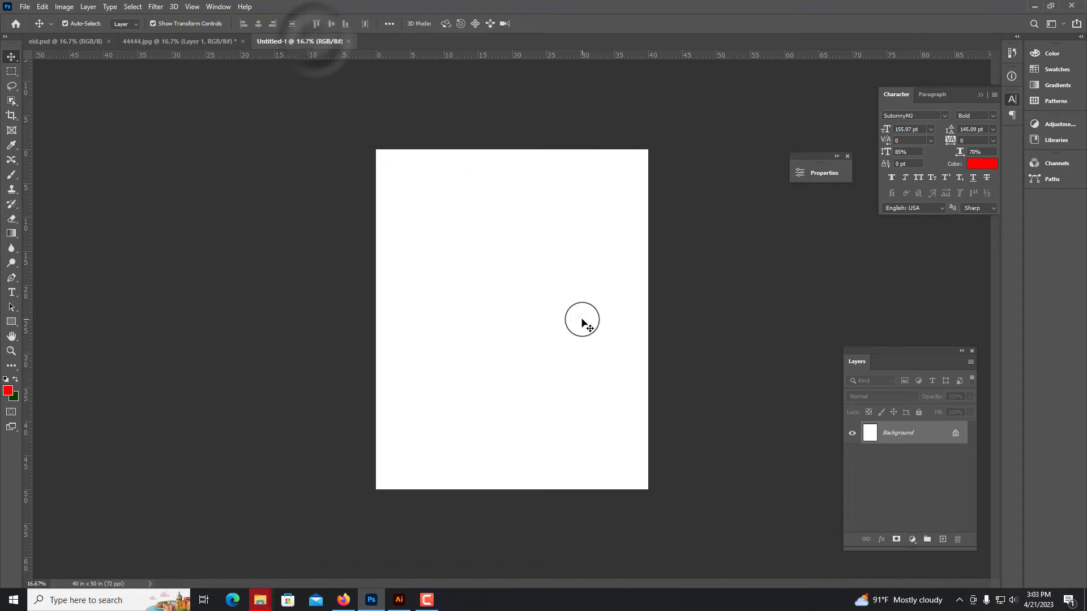
Step: Drag the bearded man's portrait from eid.psd into the new document
click(175, 41)
click(63, 42)
key(ctrl+plus)
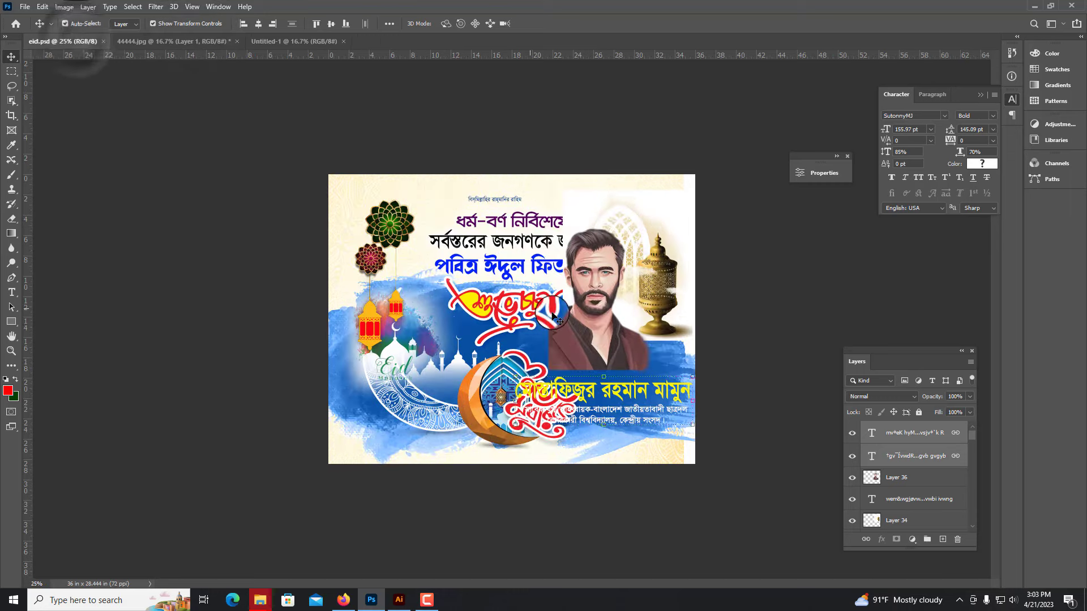
mouse_move(554, 315)
mouse_down()
mouse_move(452, 425)
mouse_move(485, 354)
mouse_move(448, 383)
mouse_move(502, 320)
mouse_up()
Step: Scale up the portrait and nudge it slightly left in the bottom-left corner
key(ctrl+t)
key(Return)
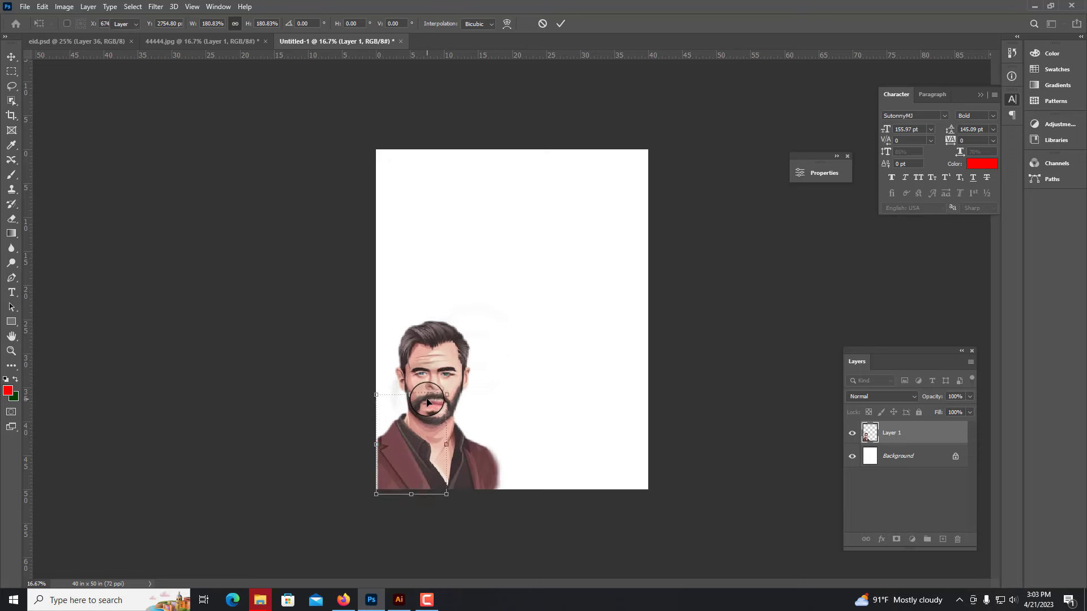
drag(427, 401, 425, 402)
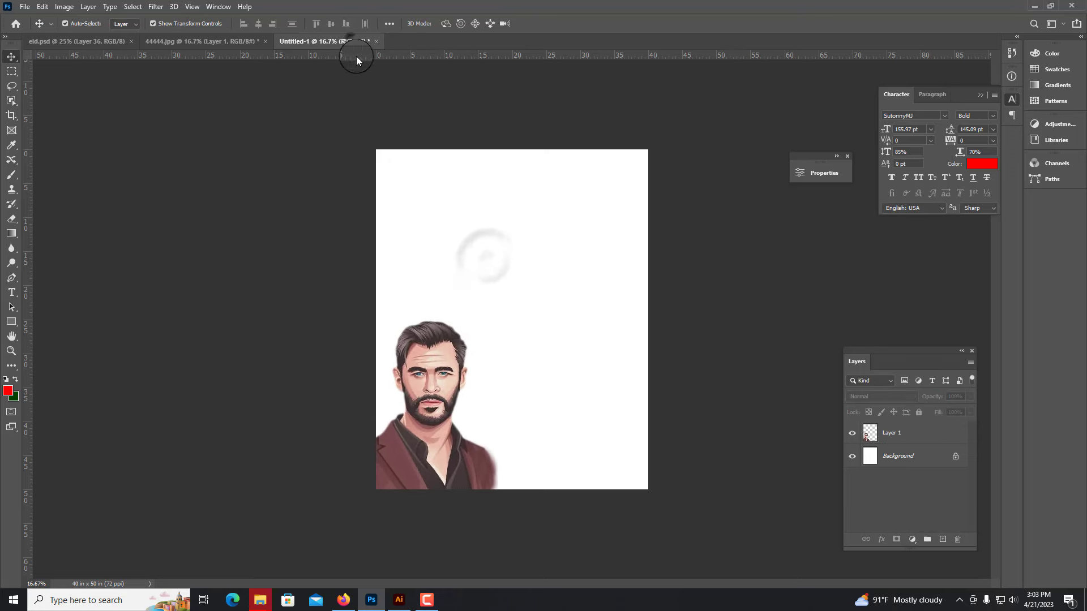
click(212, 40)
click(97, 45)
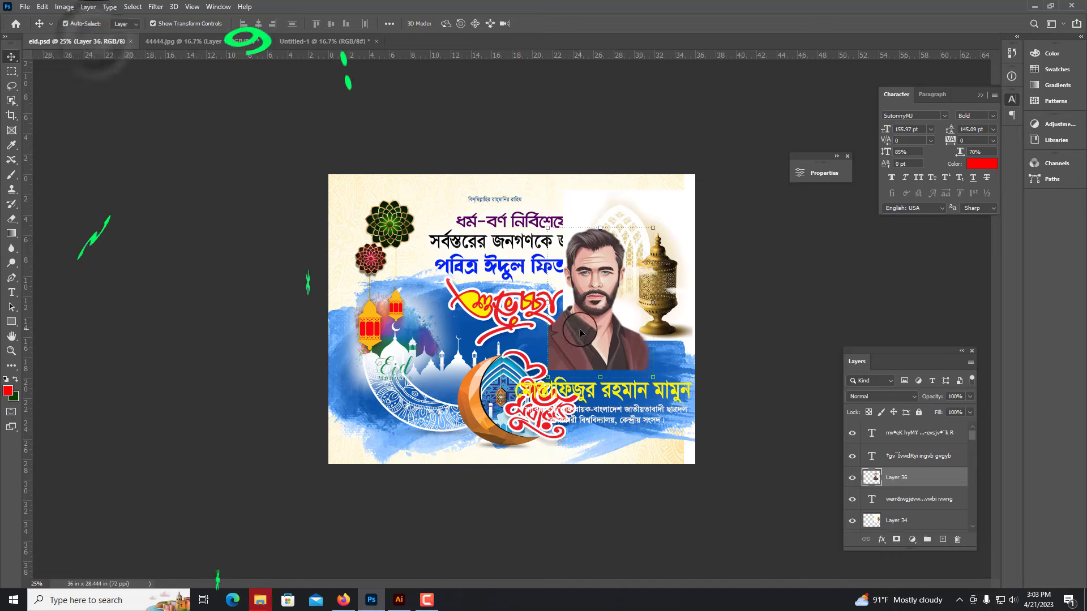
key(Delete)
Step: Bring the blue watercolour moon-and-mosque artwork into the new document, stacked beneath the portrait
mouse_move(580, 332)
mouse_down()
mouse_move(585, 379)
mouse_move(537, 318)
mouse_move(589, 311)
mouse_move(623, 348)
mouse_move(570, 297)
mouse_move(571, 283)
mouse_up()
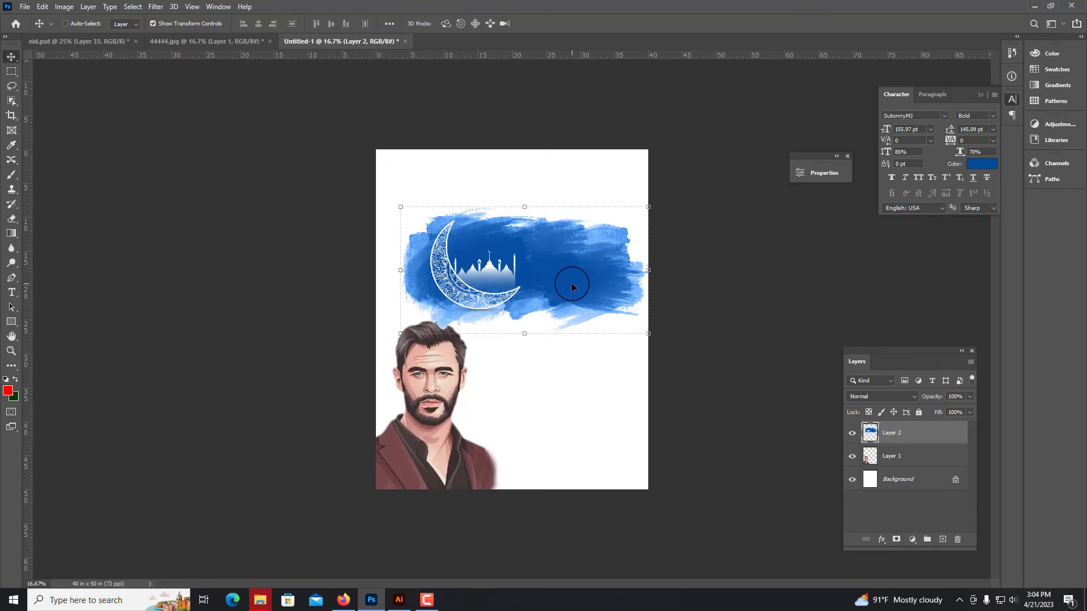
key(ctrl+bracketleft)
key(ctrl+plus)
ctrl+click(390, 419)
Step: Shrink the portrait to about 93% and shift the blue artwork left
drag(495, 318, 488, 338)
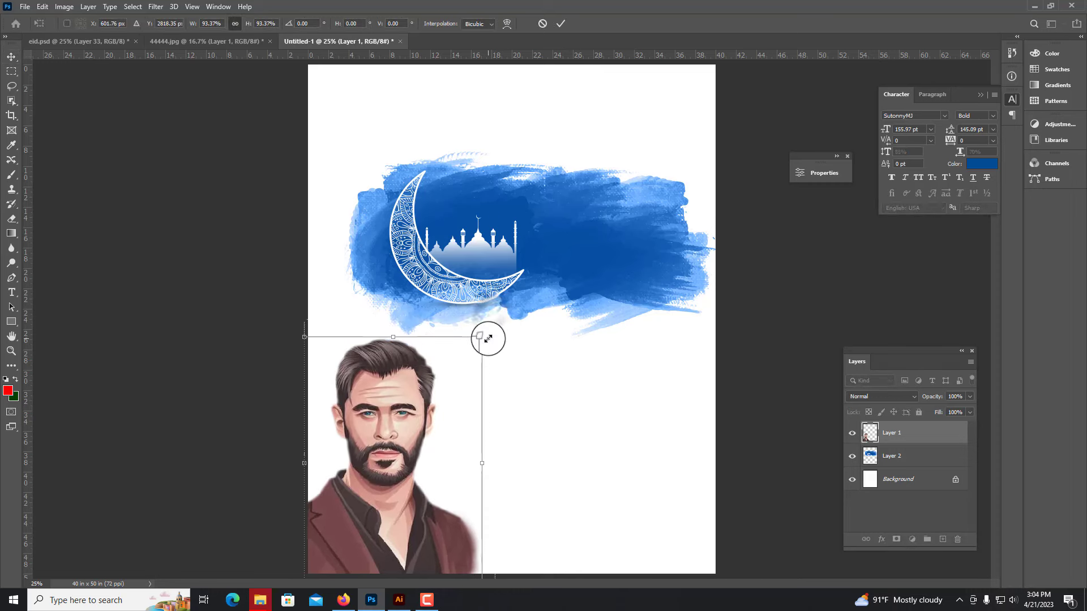
key(Return)
drag(566, 238, 558, 258)
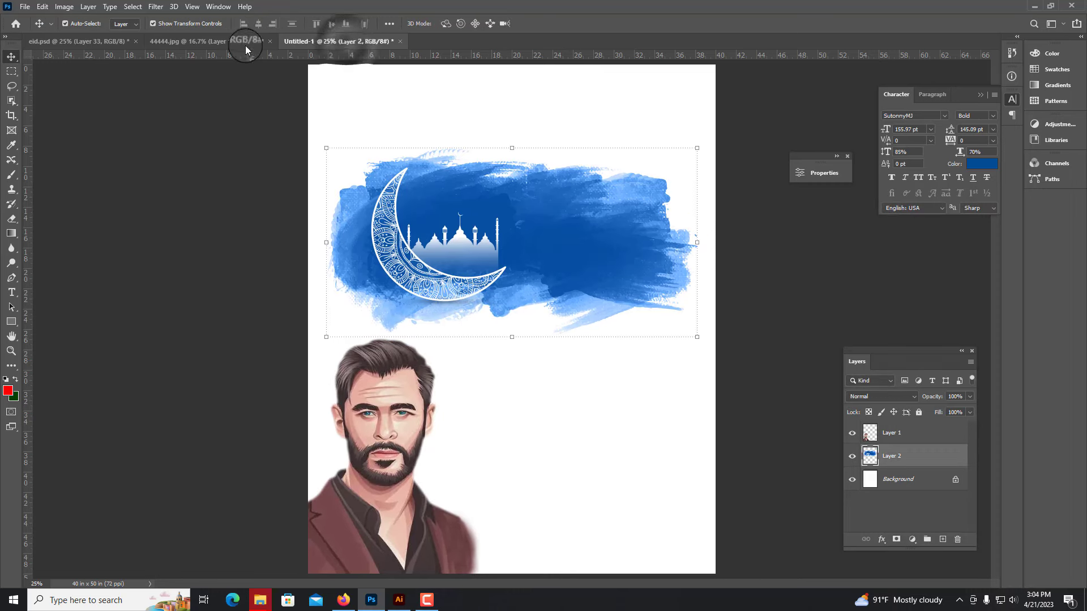
click(246, 46)
mouse_move(512, 287)
mouse_down()
mouse_move(574, 233)
mouse_move(352, 53)
mouse_up()
Step: Place the 44444.jpg geometric background flipped across the poster's top, behind the blue moon artwork
click(874, 447)
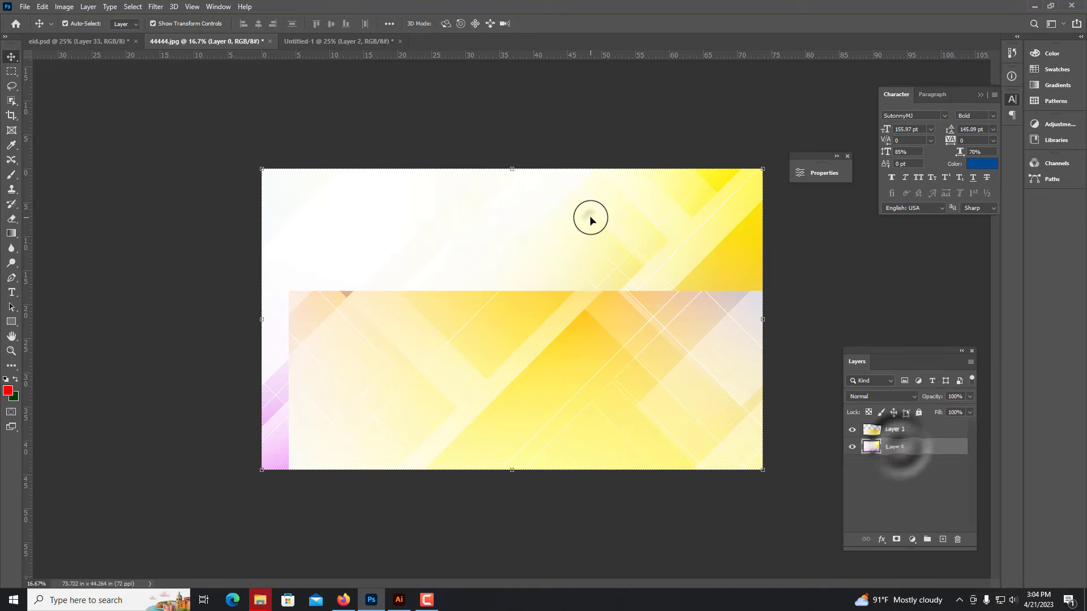
mouse_move(589, 216)
mouse_down()
mouse_move(470, 158)
mouse_move(444, 114)
mouse_up()
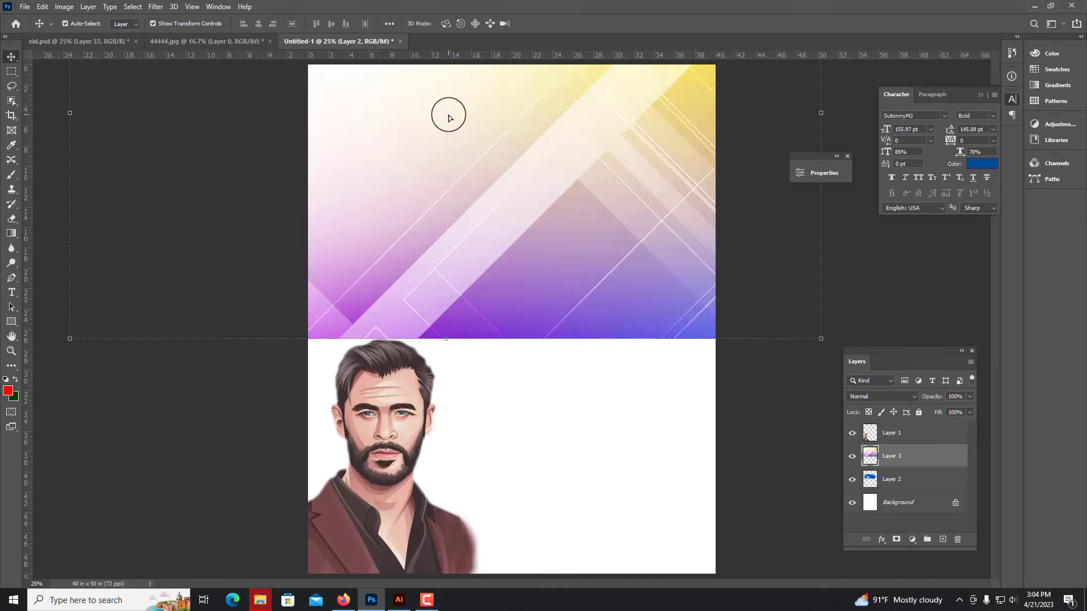
key(ctrl+minus)
mouse_move(253, 275)
mouse_down()
mouse_move(572, 289)
mouse_move(376, 214)
mouse_move(352, 174)
mouse_move(562, 315)
mouse_move(510, 219)
mouse_up()
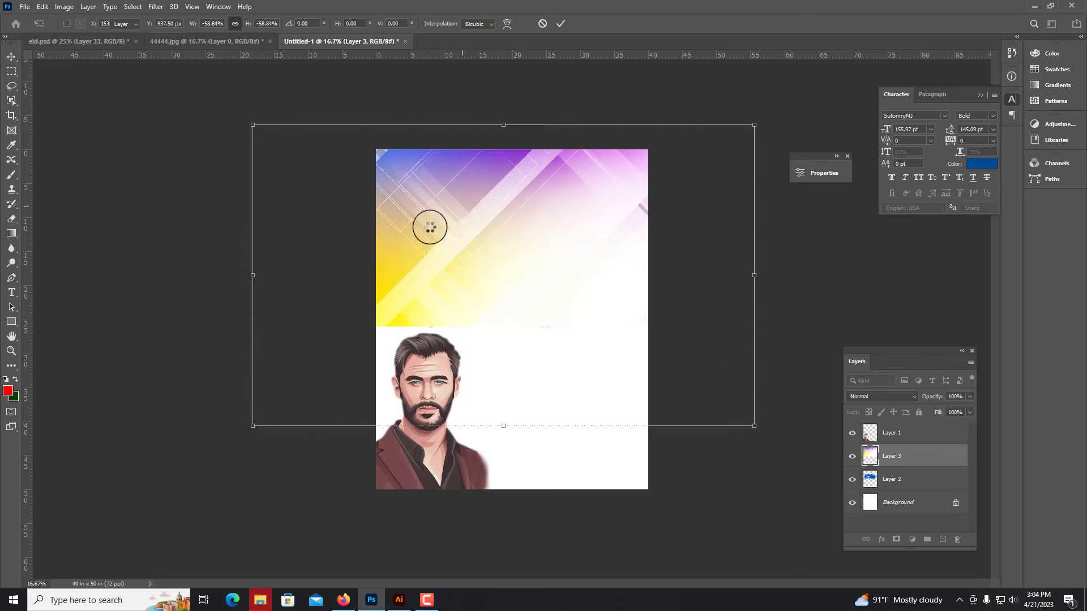
key(ctrl+plus)
key(ctrl+plus)
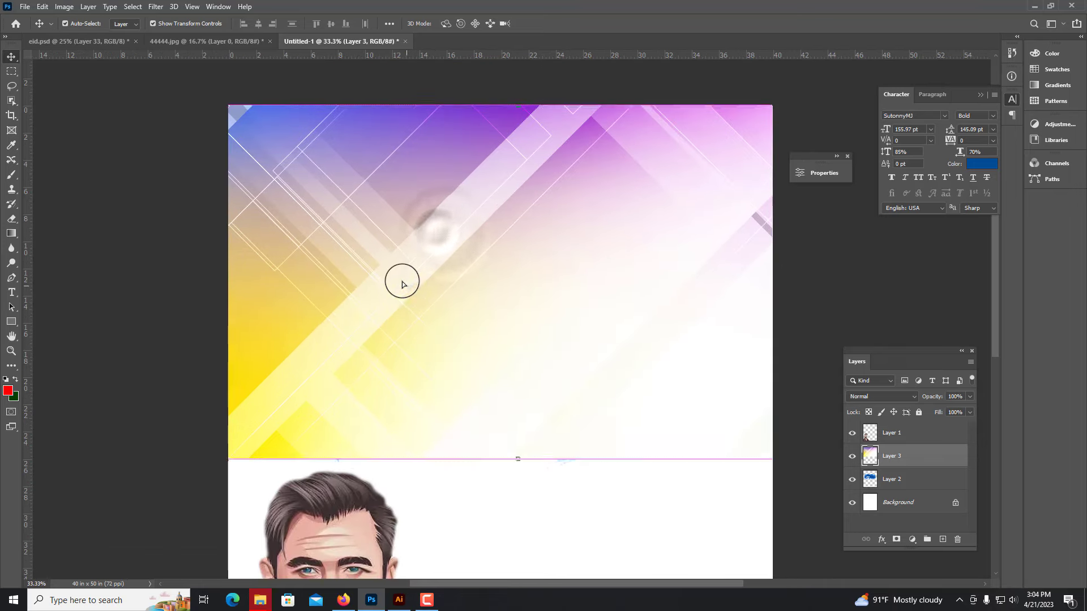
key(ctrl+bracketleft)
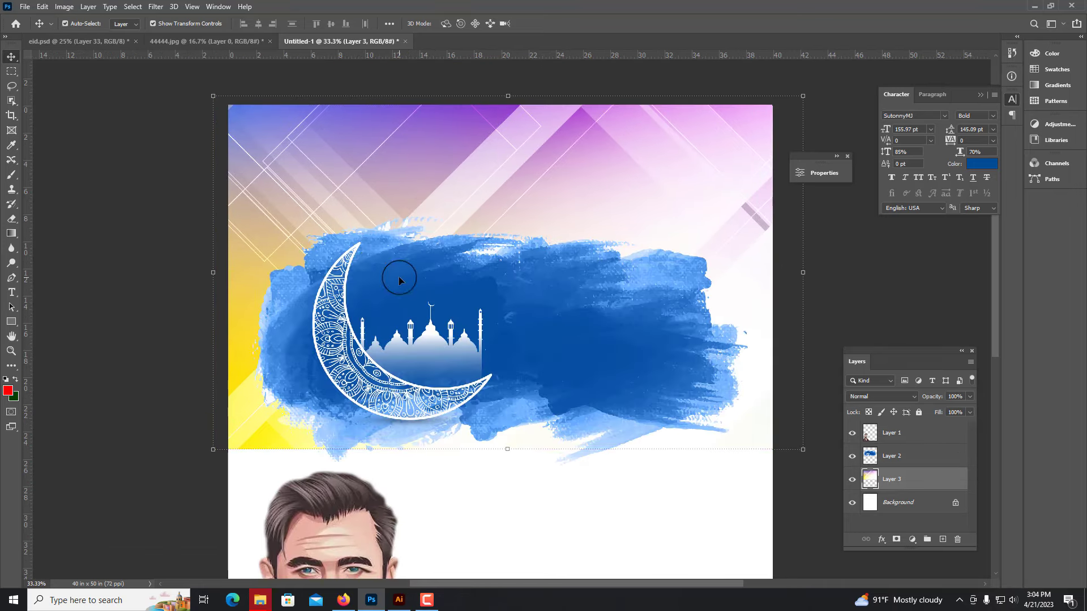
key(ctrl+minus)
mouse_move(447, 248)
mouse_down()
mouse_move(489, 351)
mouse_move(444, 202)
mouse_up()
key(ctrl+minus)
click(238, 45)
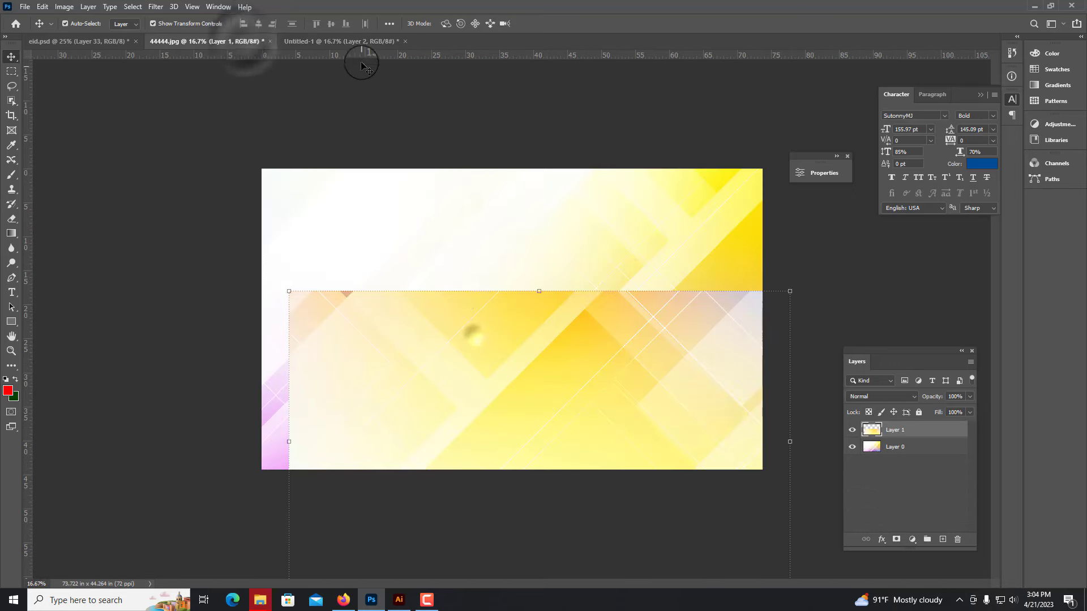
Step: Move the three Bengali greeting lines from eid.psd onto the poster above the blue moon
click(351, 41)
key(ctrl+Tab)
key(Delete)
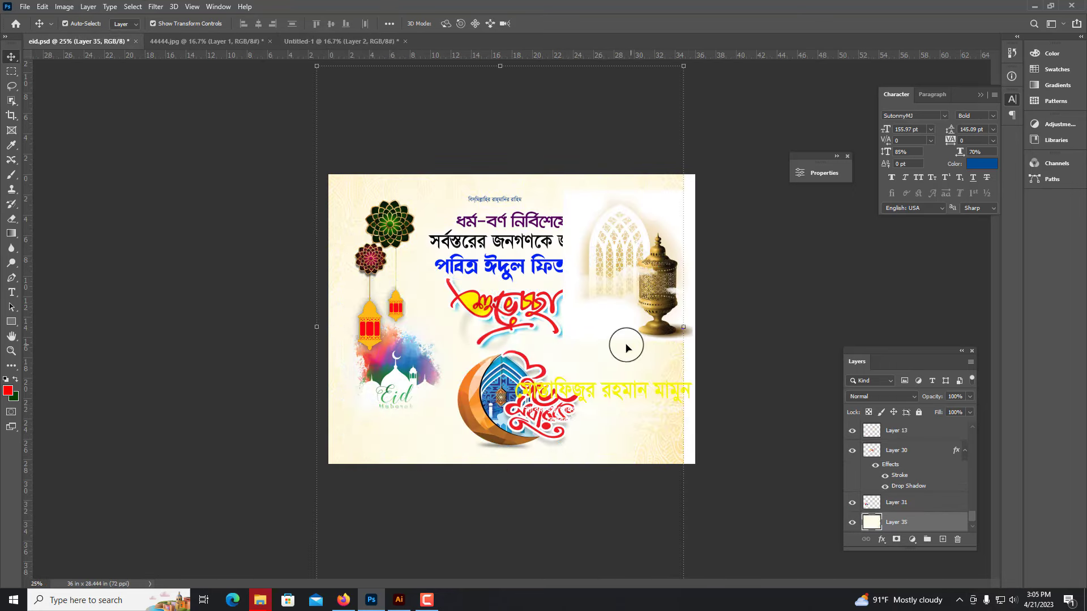
key(ctrl+plus)
click(519, 252)
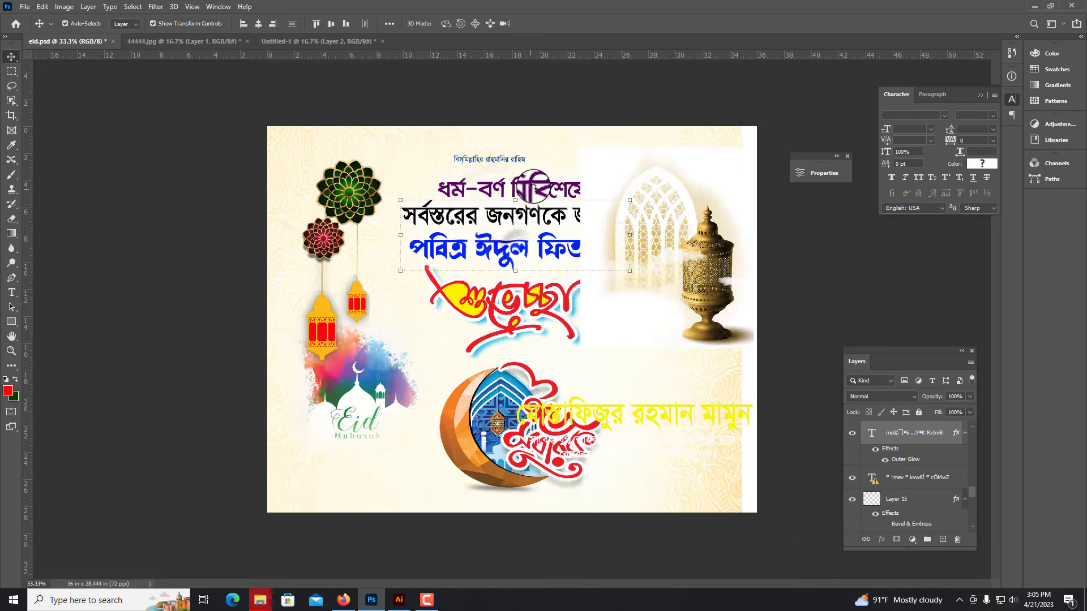
drag(542, 192, 542, 224)
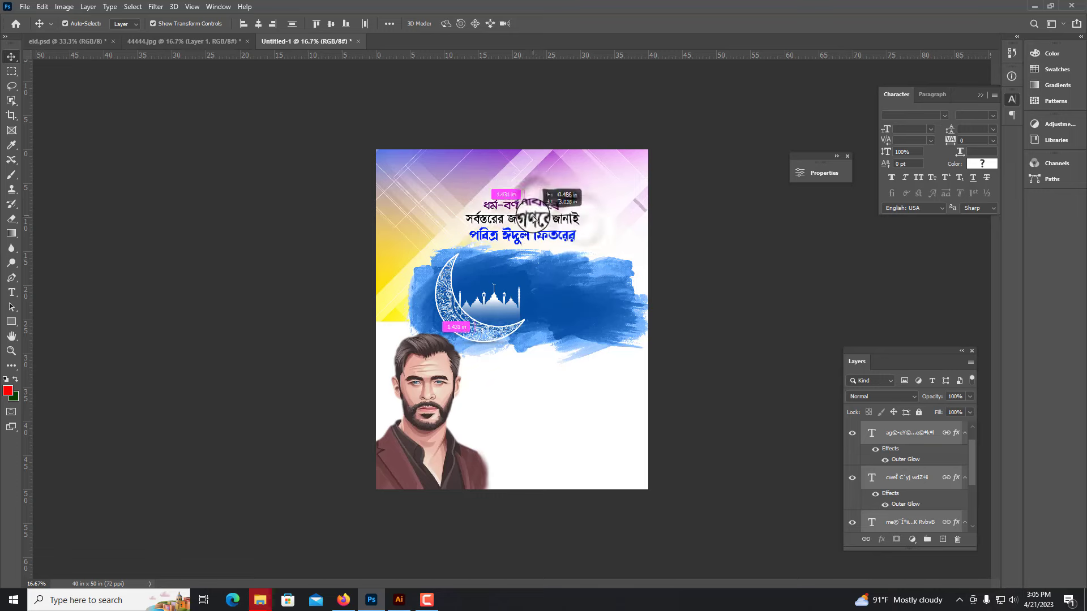
click(538, 308)
key(ctrl+plus)
key(ctrl+plus)
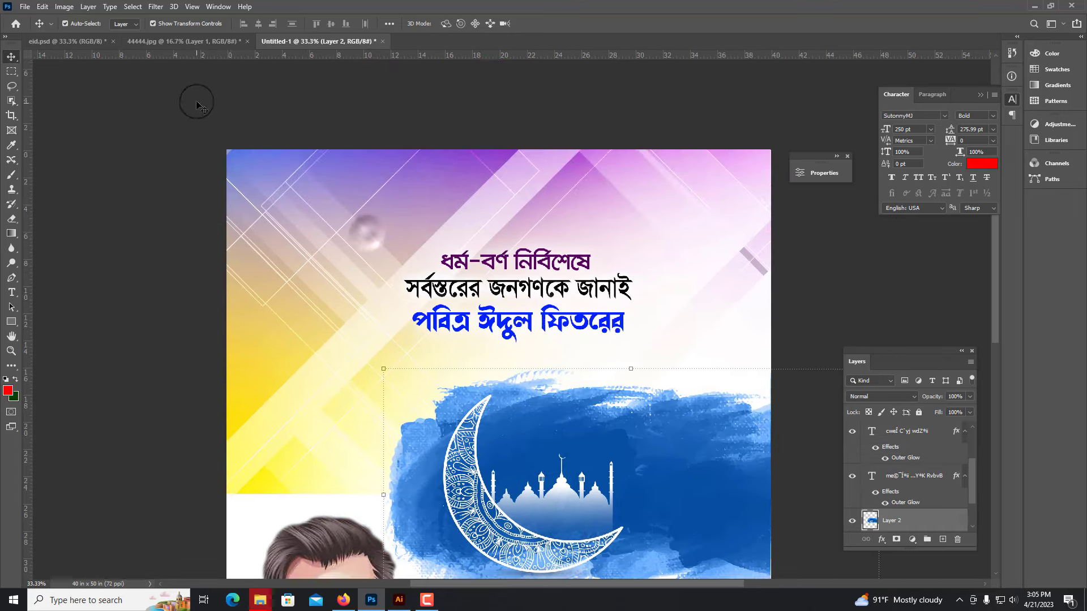
drag(619, 359, 365, 226)
Step: Place the lantern ornament in the poster's top-left corner, scaled slightly smaller
click(56, 45)
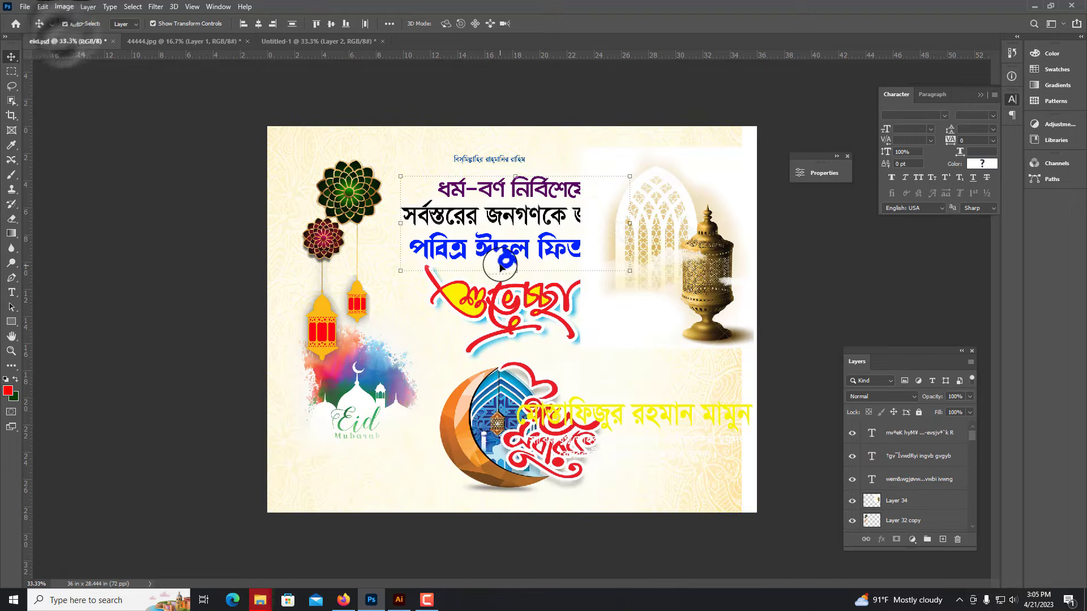
click(347, 40)
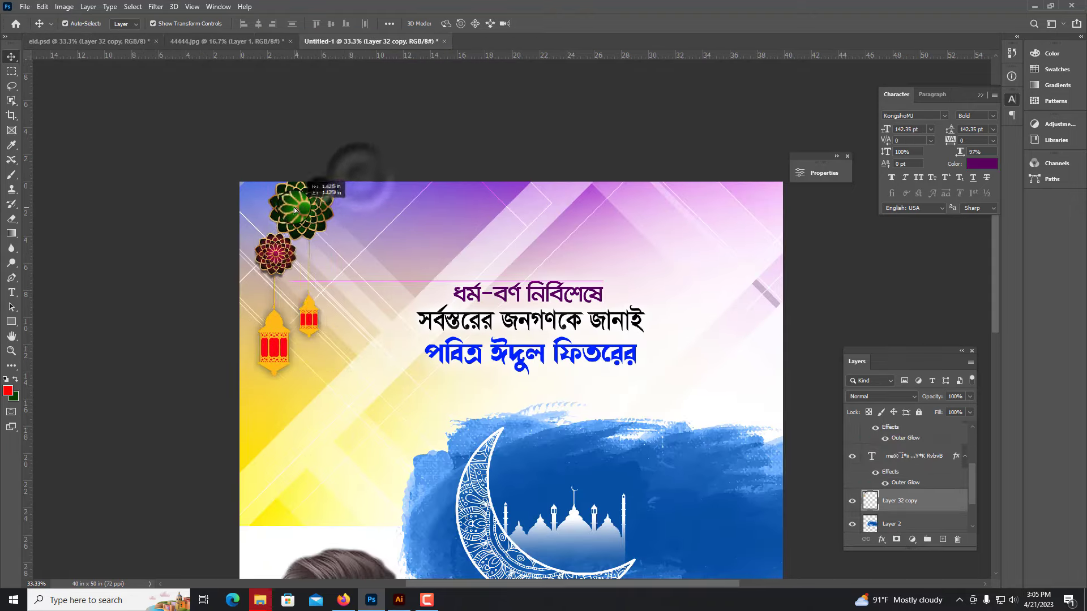
mouse_move(348, 39)
mouse_down()
mouse_move(277, 214)
mouse_move(323, 216)
mouse_up()
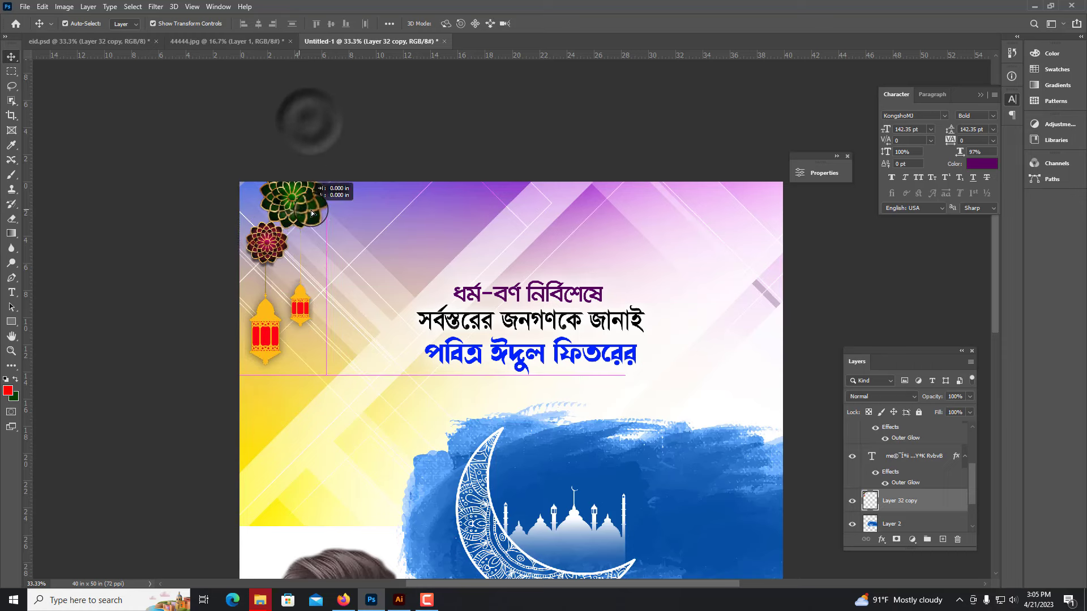
key(ctrl+t)
drag(283, 376, 286, 369)
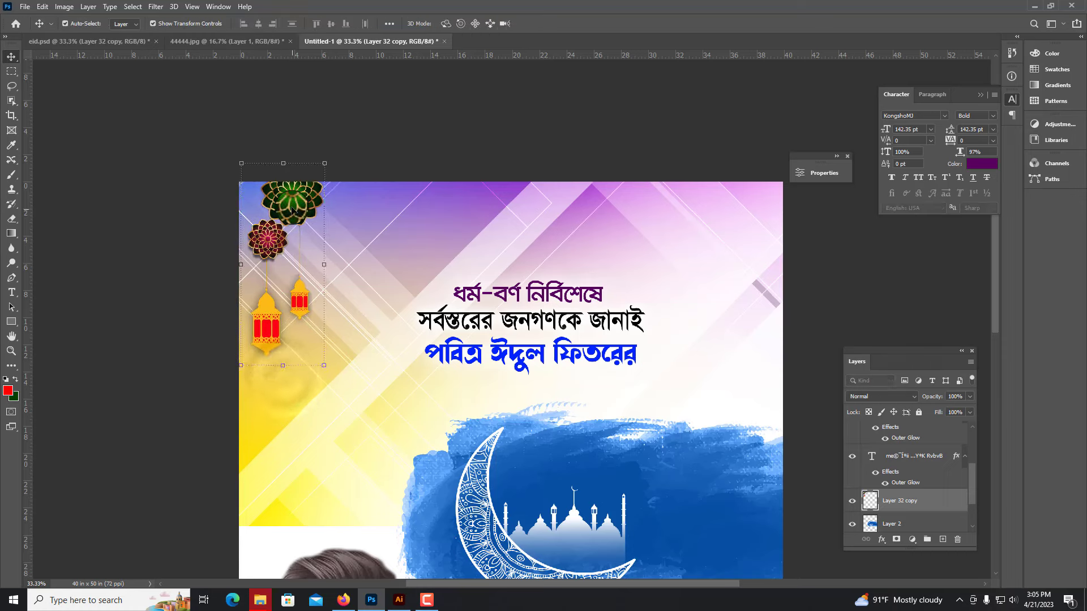
Step: Add a horizontally flipped copy of the lanterns in the top-right corner
drag(286, 209, 737, 211)
right_click(681, 205)
click(716, 390)
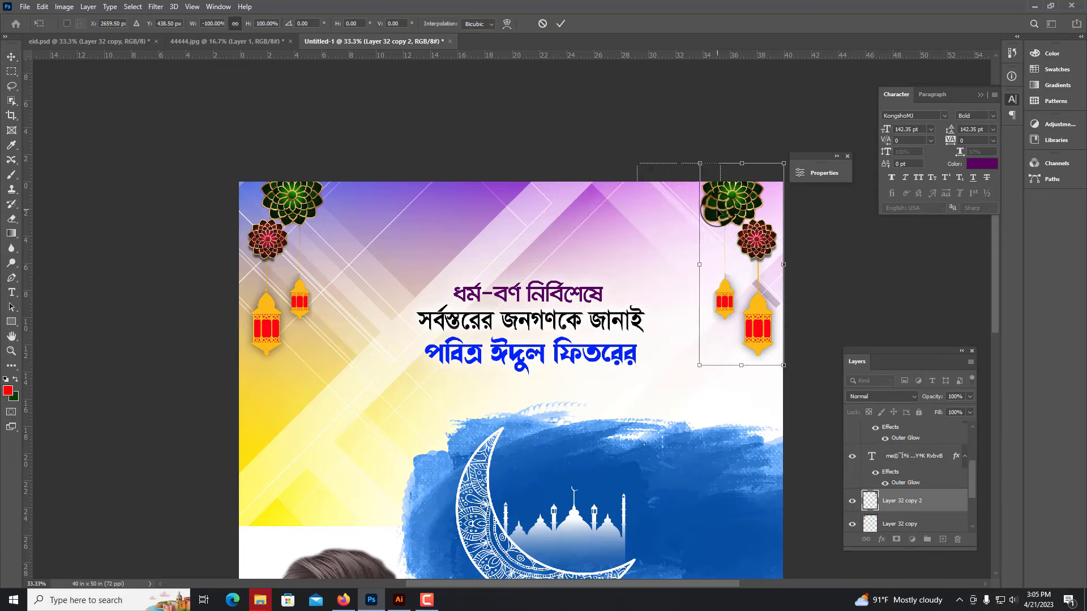
key(Return)
key(ctrl+0)
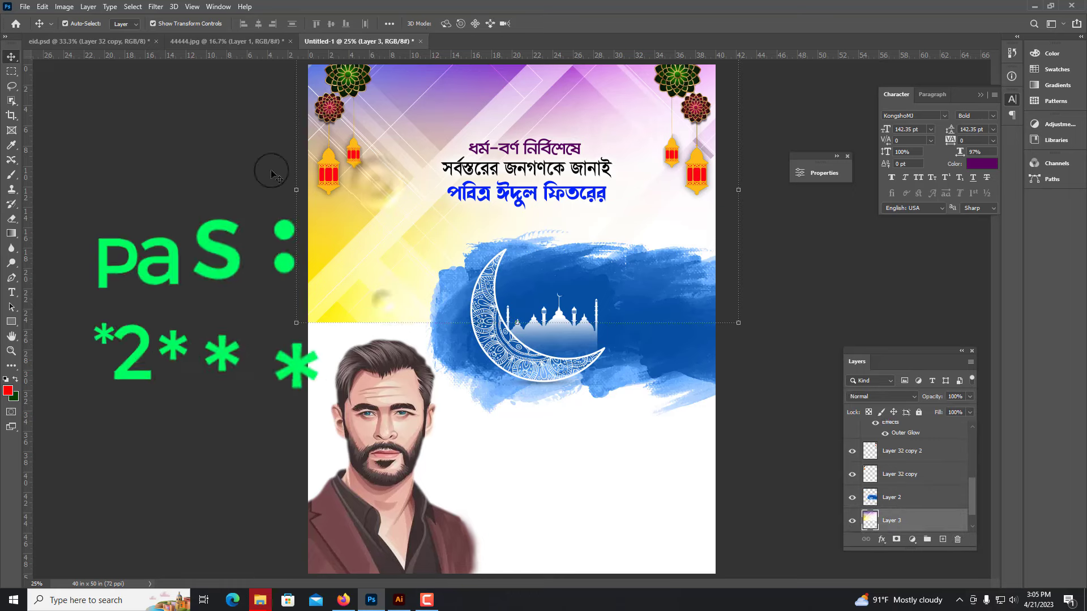
Step: Bring the red শুভেচ্ছা calligraphy from eid.psd onto the poster's moon
click(249, 41)
click(119, 42)
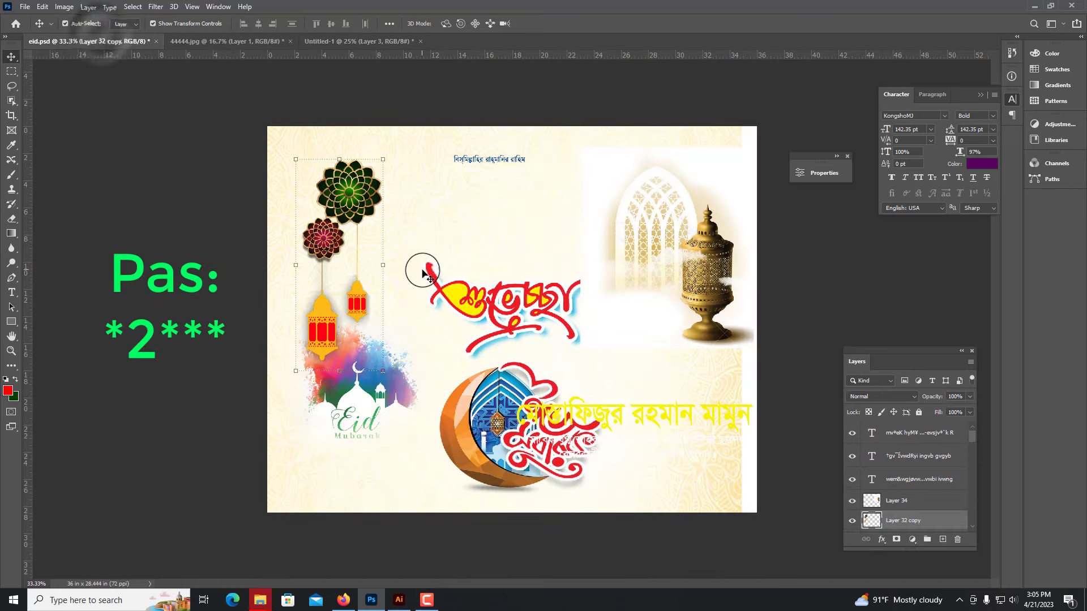
drag(474, 353, 388, 95)
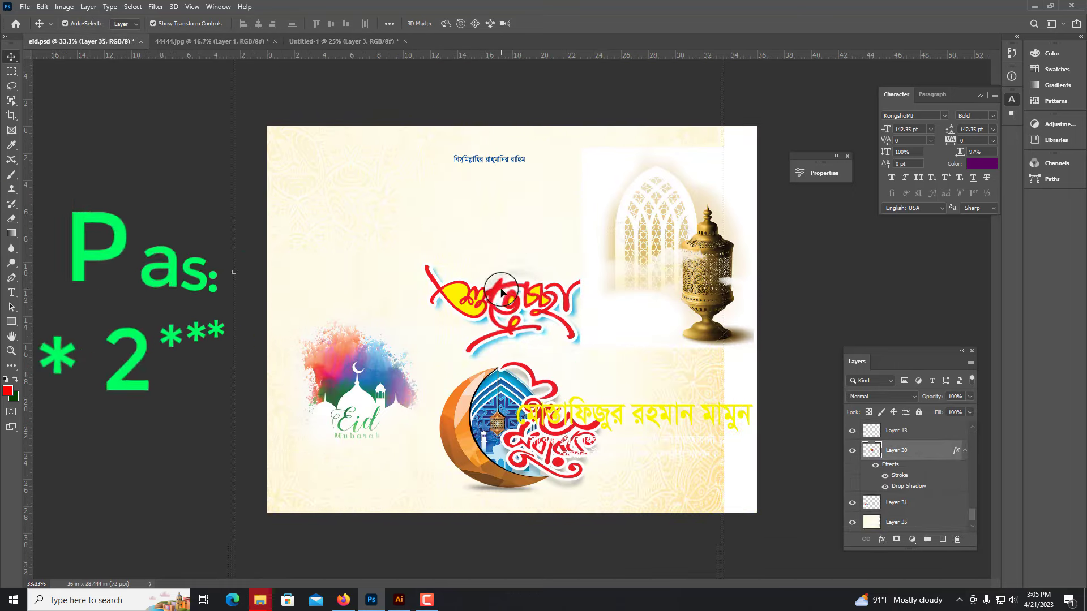
mouse_move(487, 300)
mouse_down()
mouse_move(330, 48)
mouse_move(545, 260)
mouse_move(605, 288)
mouse_up()
key(ctrl+plus)
mouse_move(425, 334)
mouse_down()
mouse_move(519, 400)
mouse_move(434, 346)
mouse_up()
Step: Shrink the blue brush artwork to about 91%, move it up-left, and set the calligraphy beside the moon
key(ctrl+t)
drag(711, 294, 653, 295)
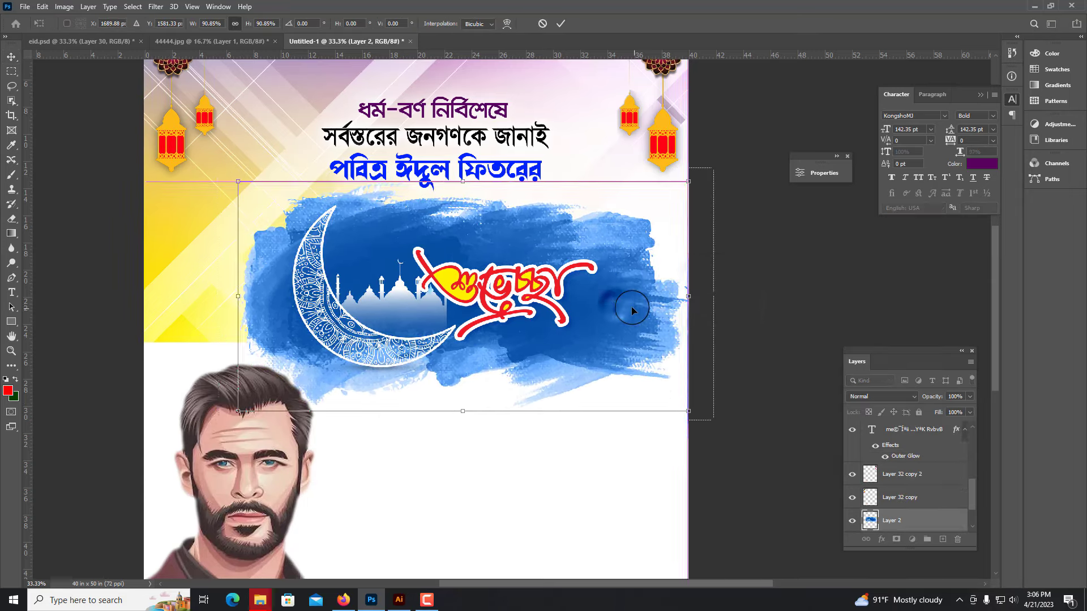
key(Return)
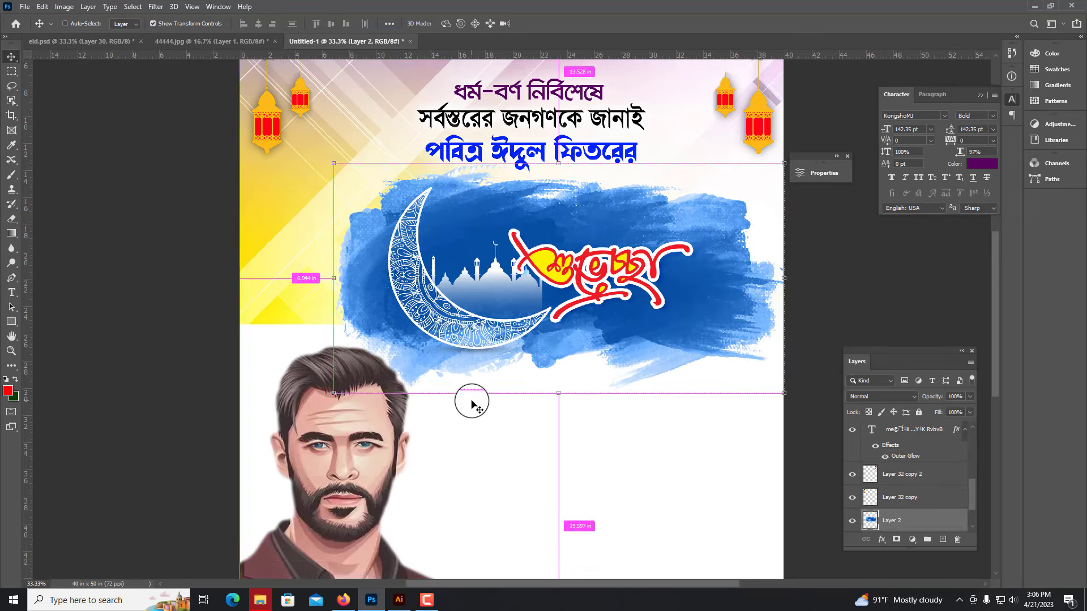
mouse_move(658, 240)
mouse_down()
mouse_move(631, 258)
mouse_move(657, 278)
mouse_move(643, 226)
mouse_up()
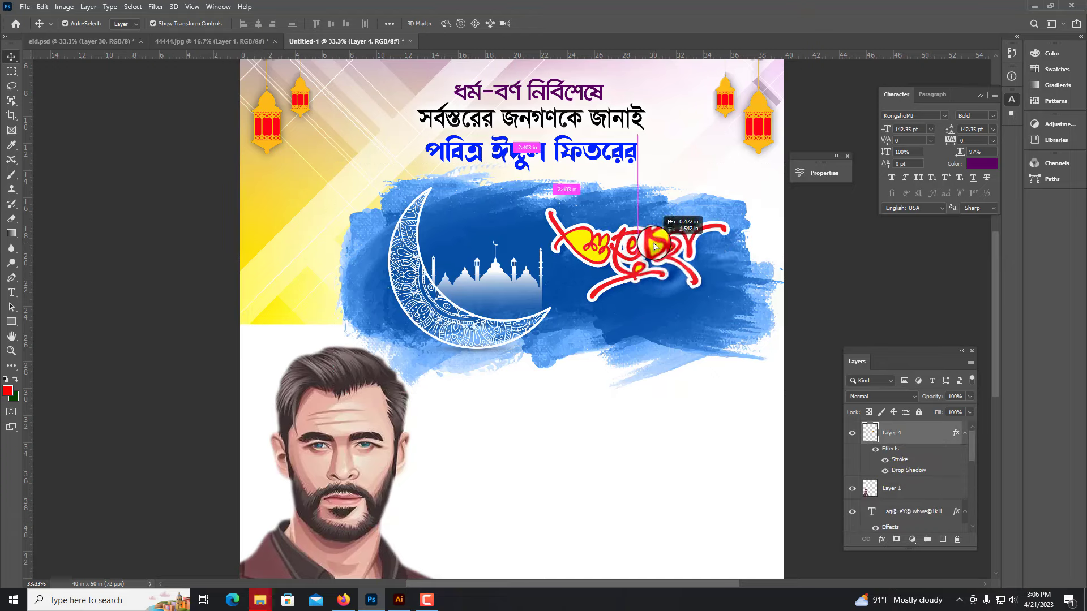
scroll(643, 226, up, 2)
scroll(243, 302, down, 2)
Step: Narrow the gradient background from the right and soften its hard yellow lower-left edge
ctrl+click(243, 303)
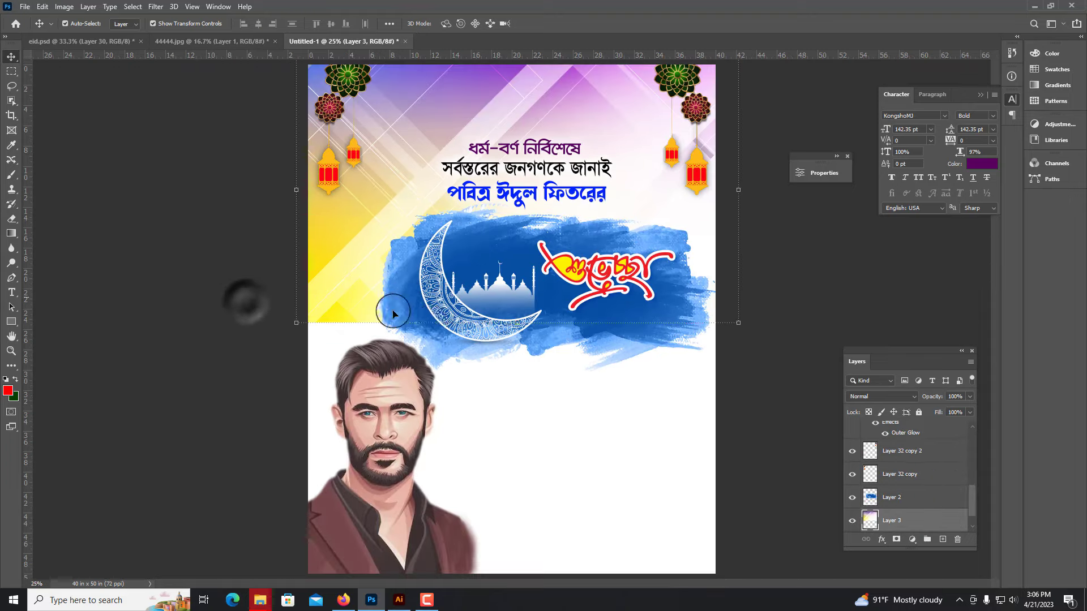
scroll(255, 303, down, 2)
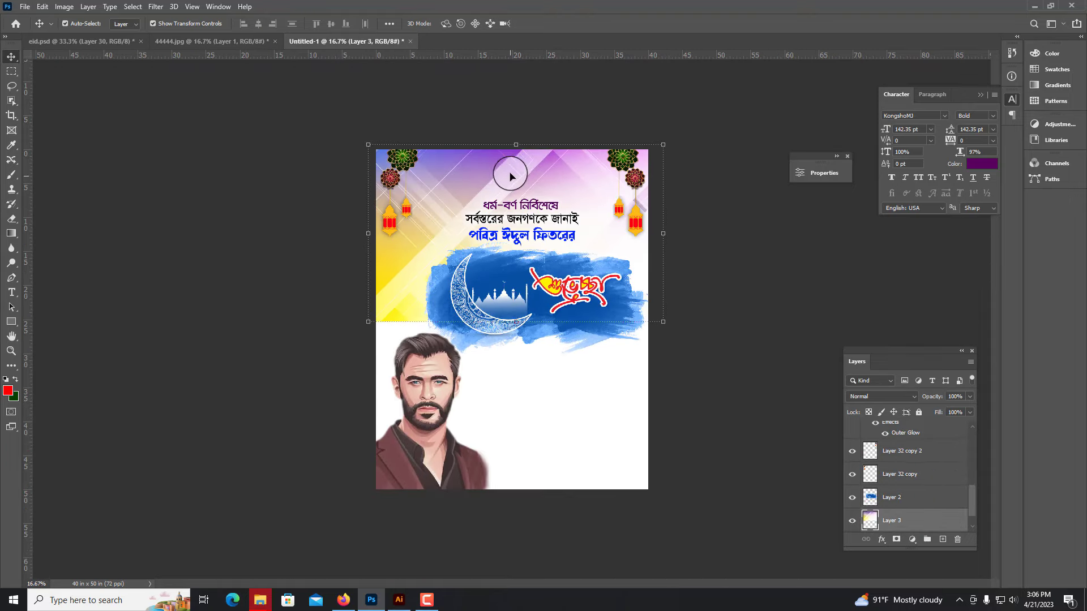
key(ctrl+plus)
drag(746, 198, 726, 188)
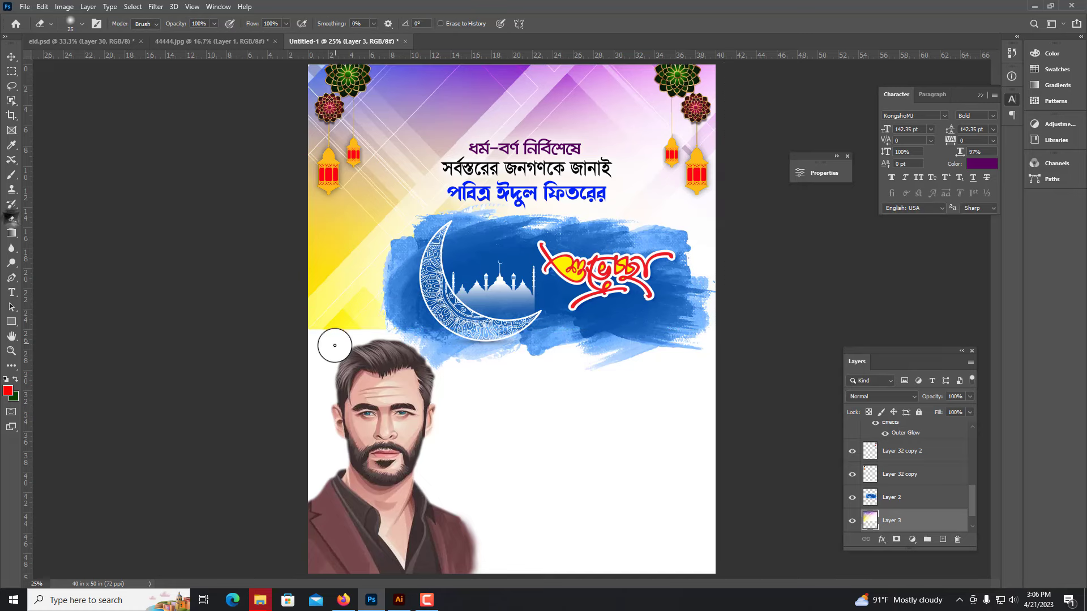
click(317, 396)
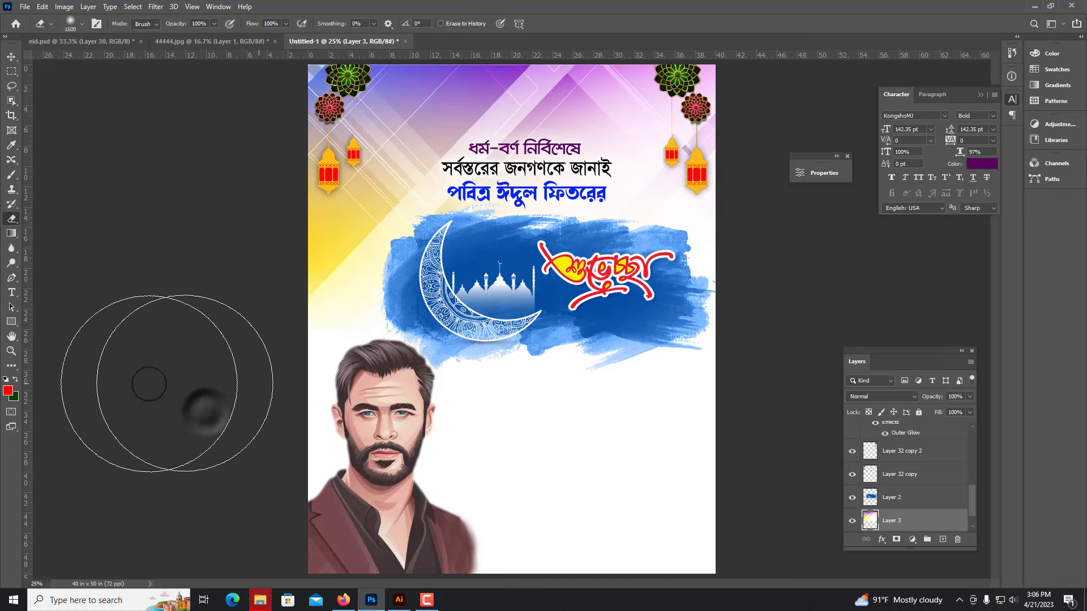
key(ctrl+t)
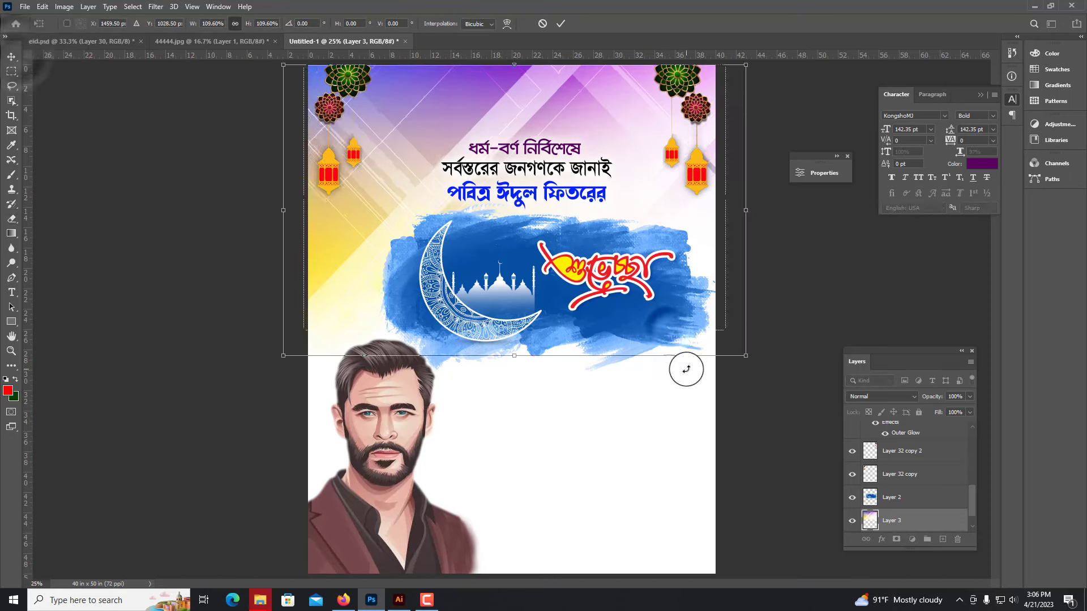
click(665, 348)
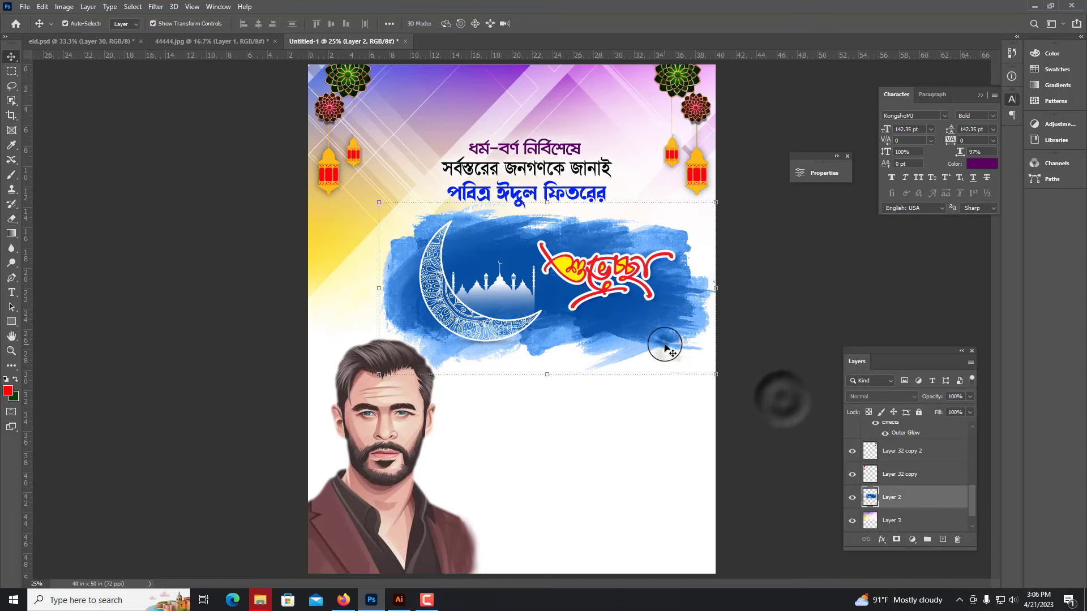
Step: Erase the faint blue wash around the head and the lower-right blue streaks
click(13, 219)
key(bracketright)
key(bracketright)
key(bracketright)
key(ctrl+plus)
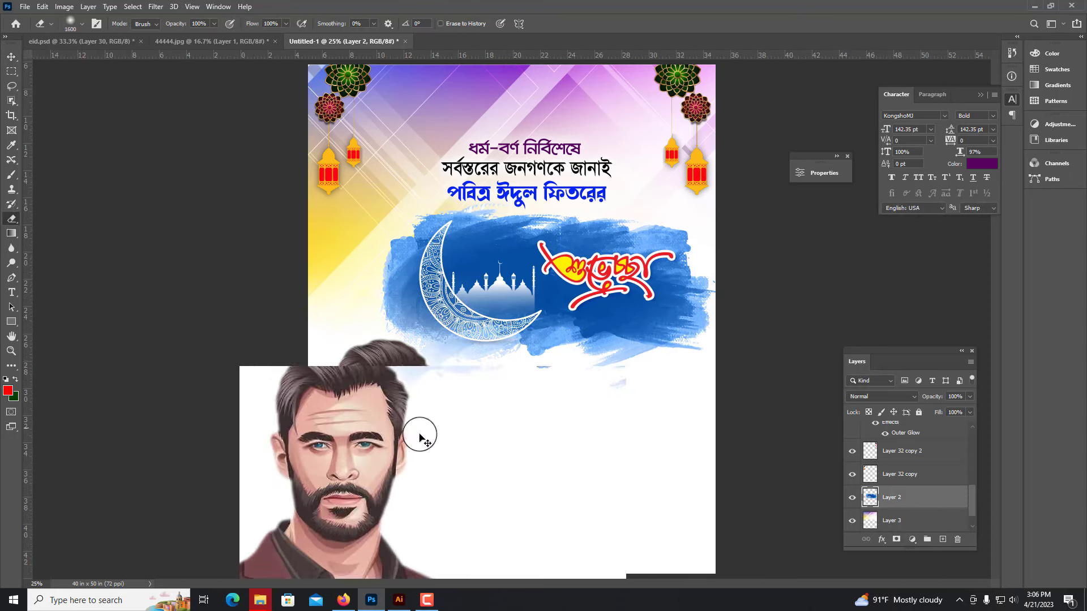
scroll(362, 407, down, 1)
key(bracketleft)
key(bracketleft)
key(bracketleft)
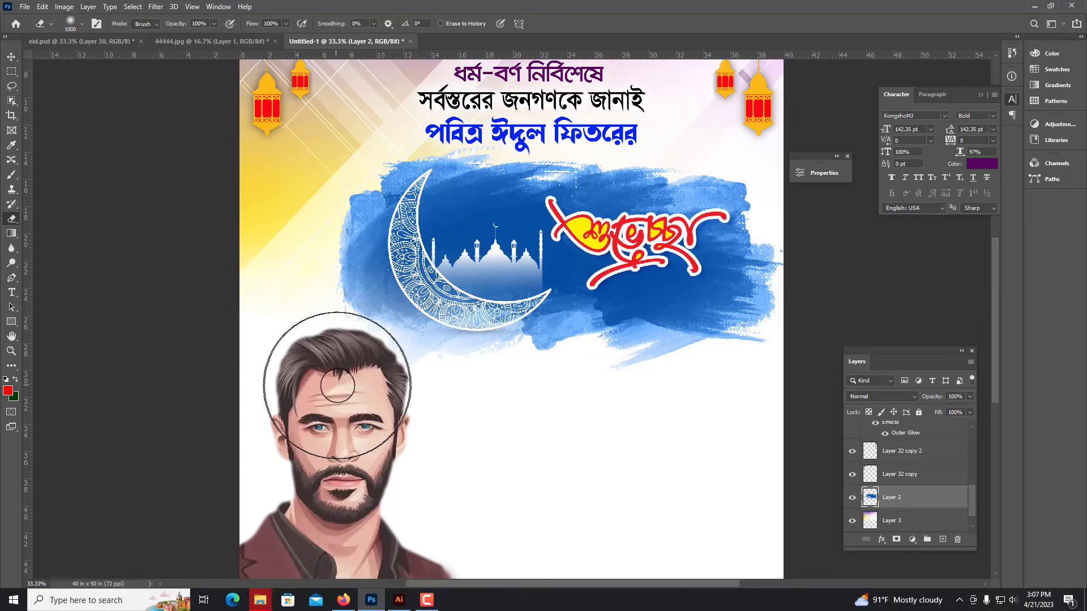
drag(434, 424, 319, 334)
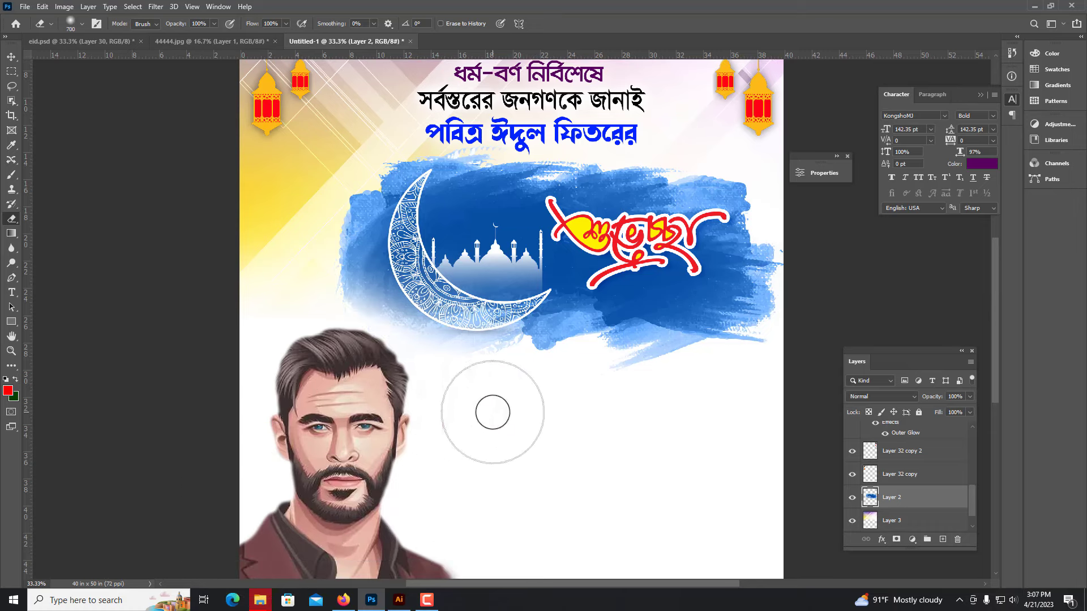
mouse_move(817, 284)
mouse_down()
mouse_move(602, 412)
mouse_move(822, 303)
mouse_up()
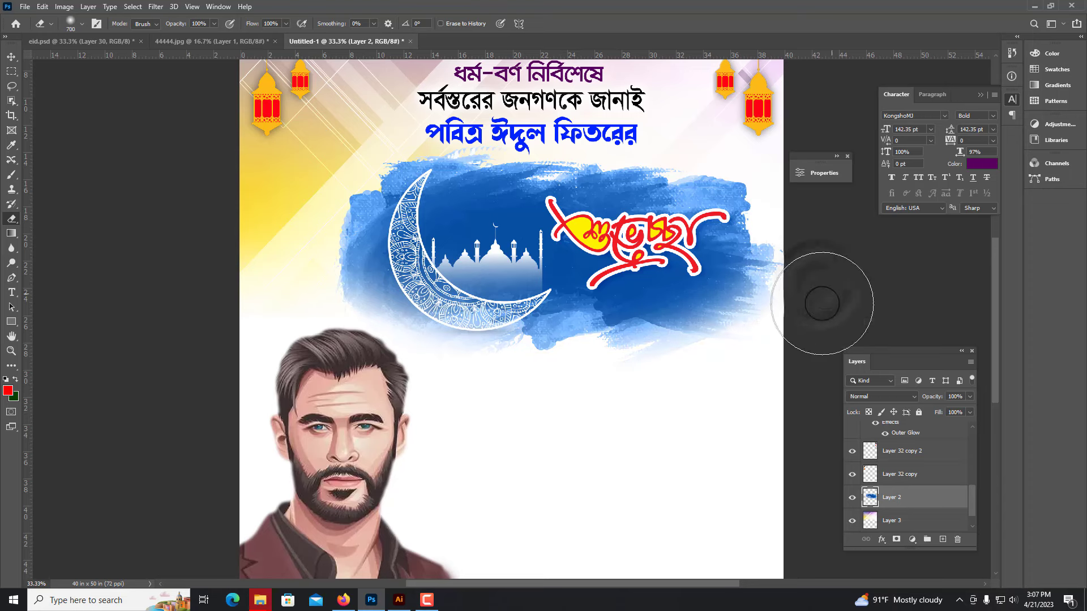
drag(677, 394, 836, 320)
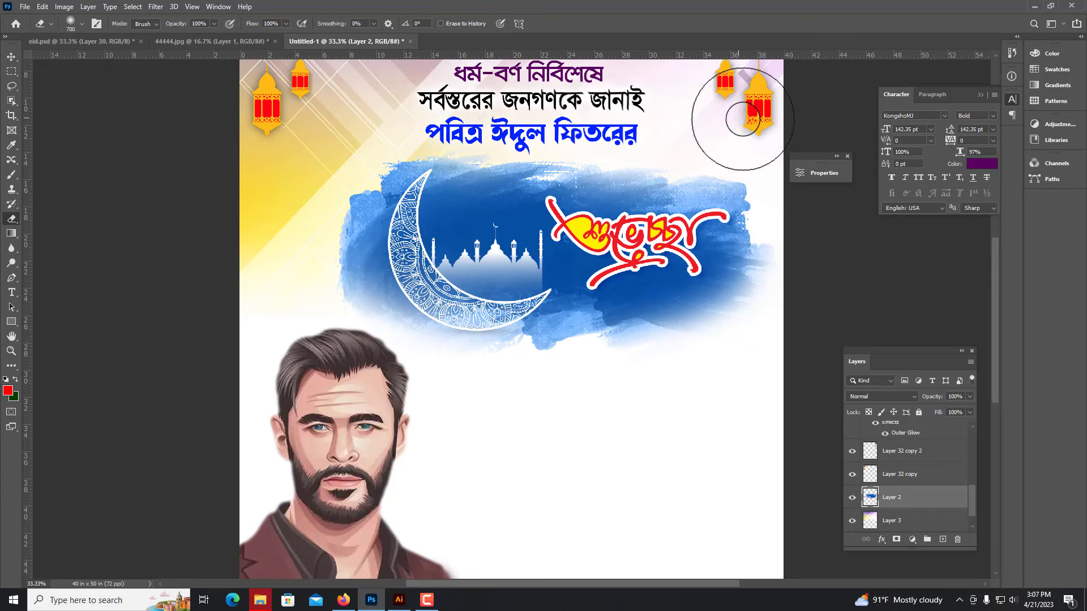
scroll(512, 385, down, 1)
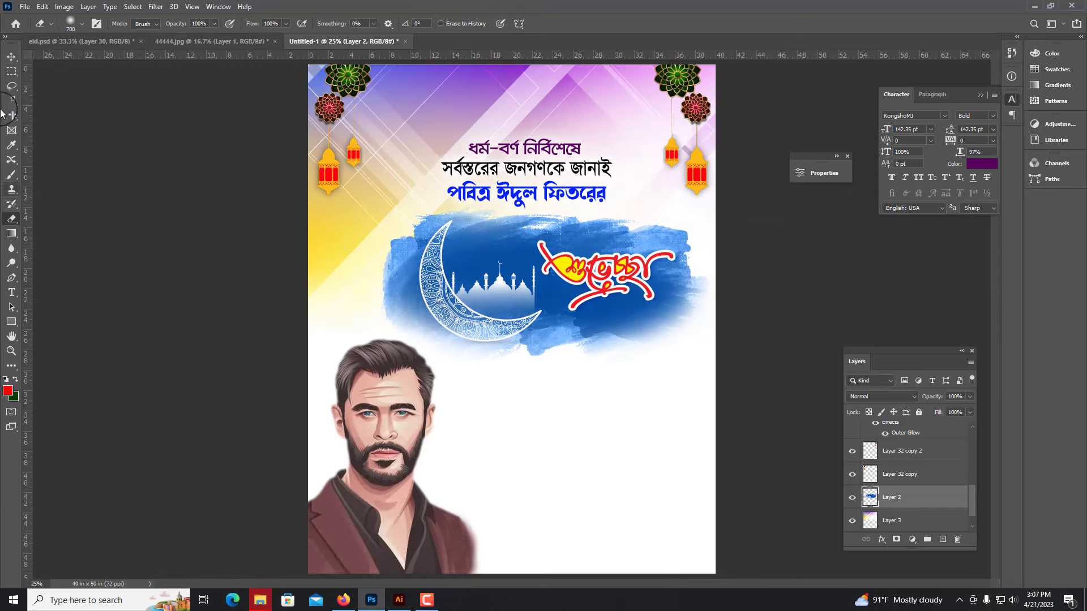
scroll(170, 295, up, 1)
Step: Nudge the red calligraphy slightly down and right
mouse_move(662, 251)
mouse_down()
mouse_move(670, 261)
mouse_move(663, 251)
mouse_up()
scroll(425, 214, down, 1)
scroll(177, 230, down, 1)
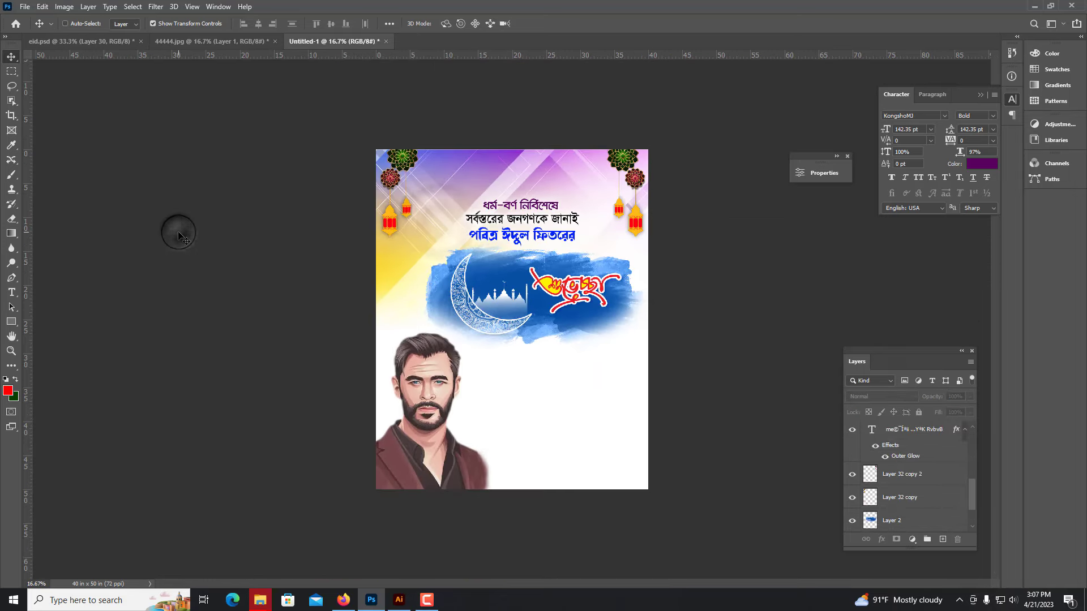
scroll(190, 234, up, 1)
Step: Pull the gradient background's left edge in slightly
click(476, 107)
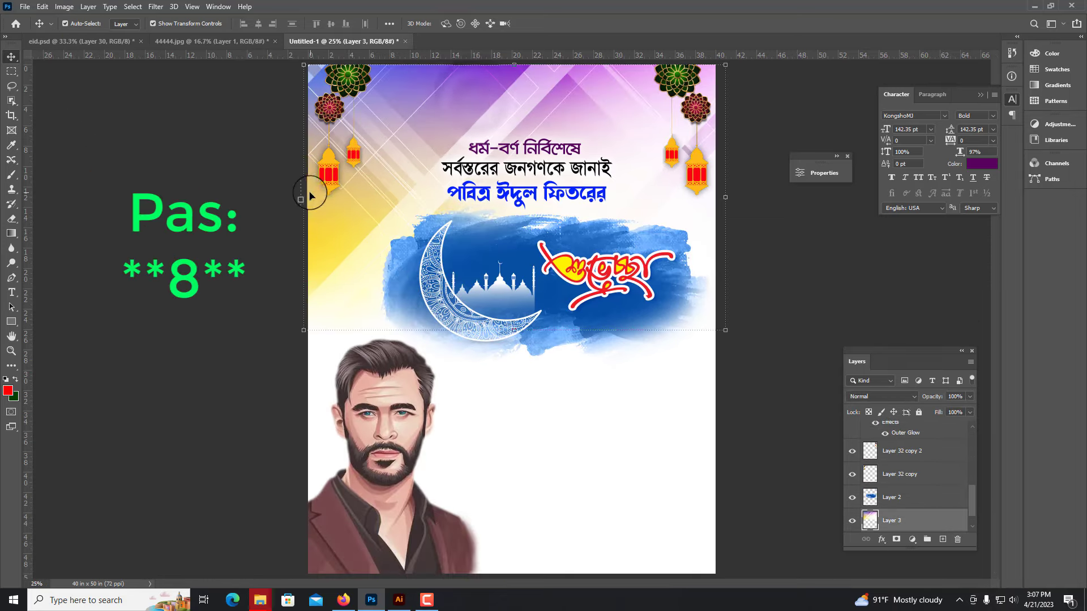
key(ctrl+t)
drag(305, 194, 309, 194)
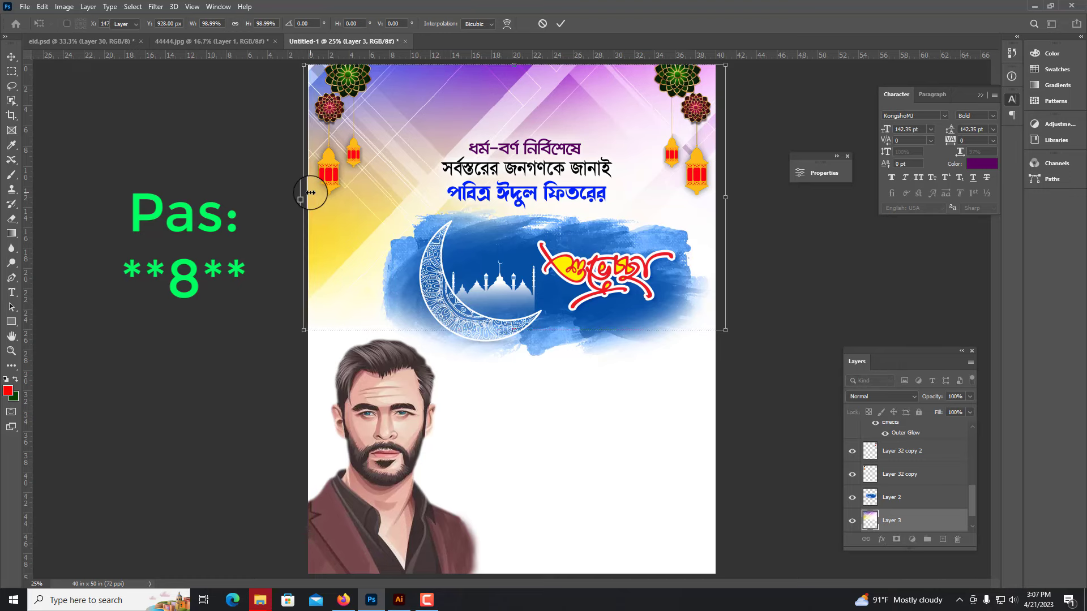
key(Return)
key(ctrl+minus)
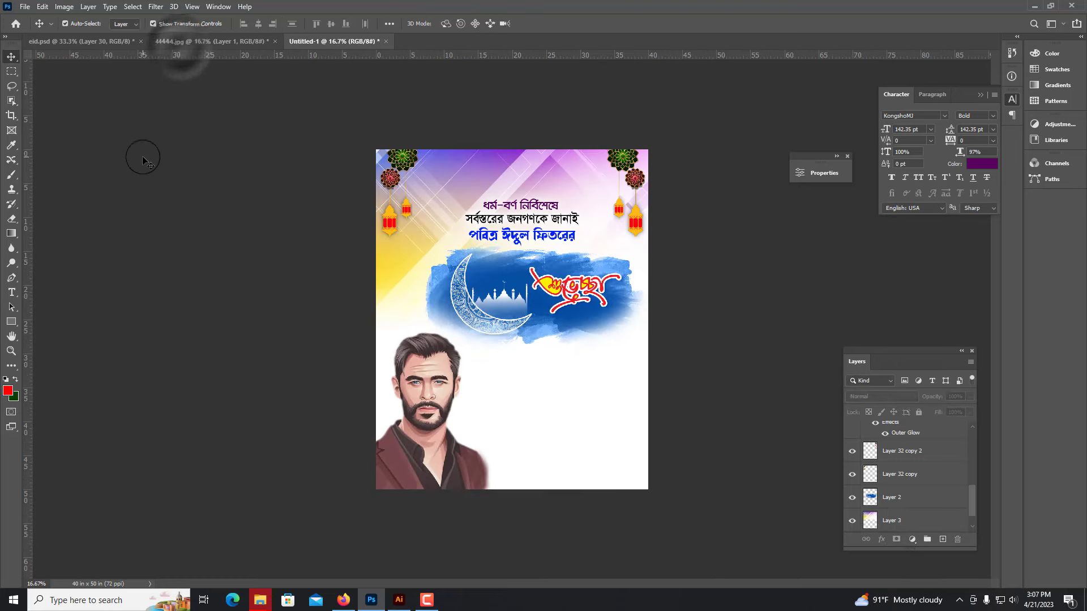
click(79, 41)
Step: Add eid.psd's cream patterned Layer 35 at the back, stretched to cover the whole canvas
drag(498, 260, 477, 276)
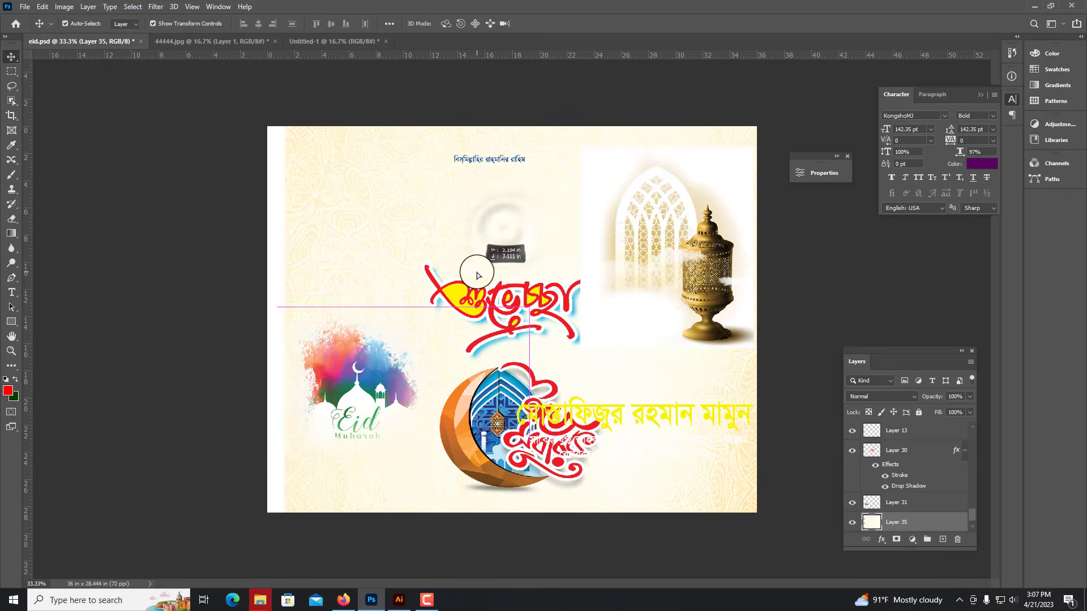
drag(394, 233, 530, 380)
key(ctrl+shift+bracketleft)
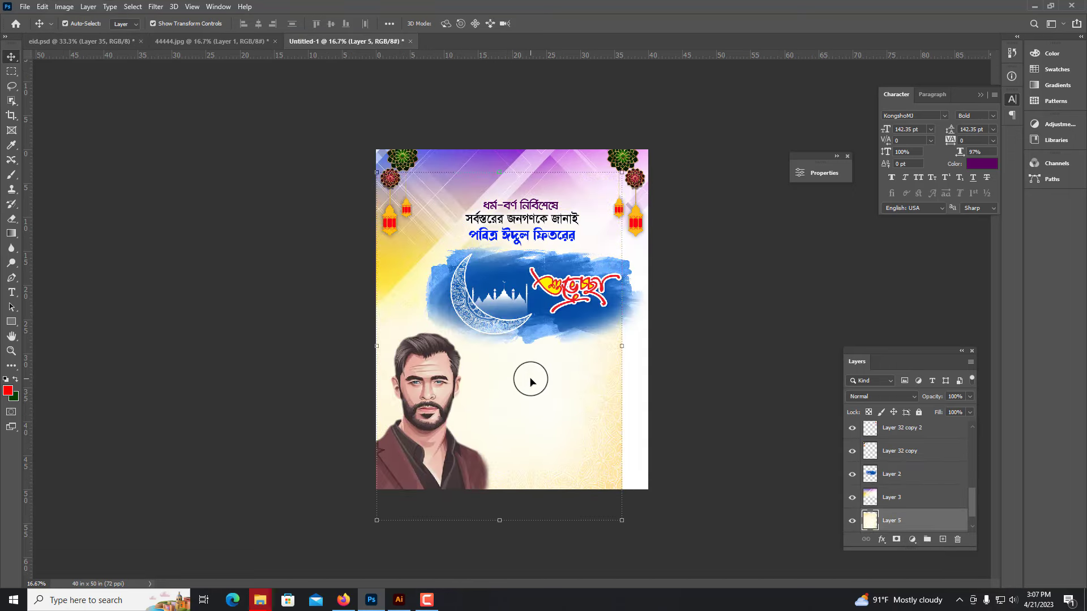
drag(621, 517, 637, 486)
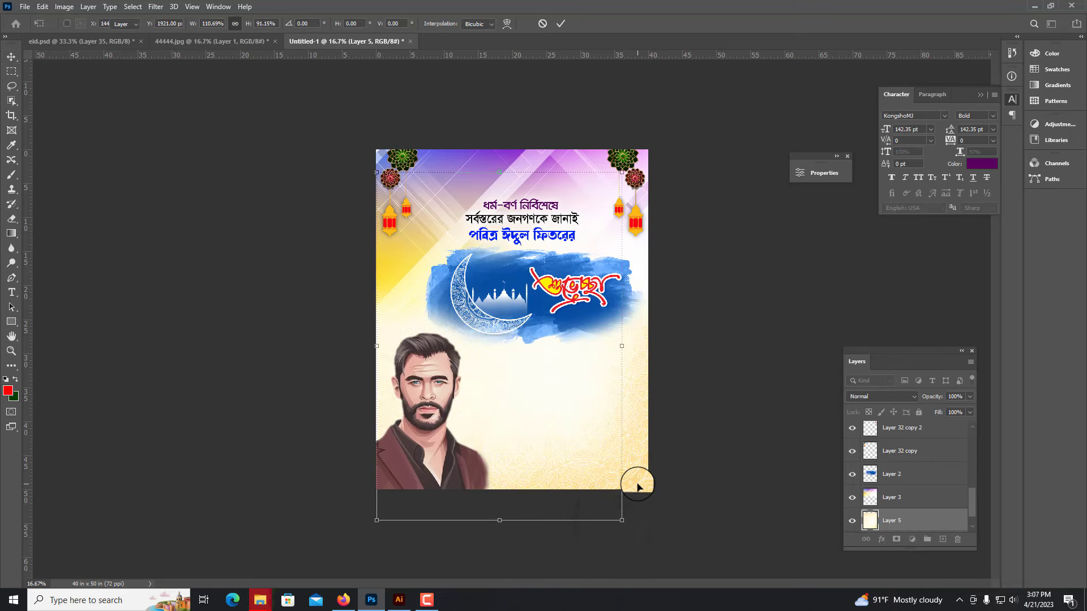
key(Return)
key(ctrl+plus)
key(ctrl+minus)
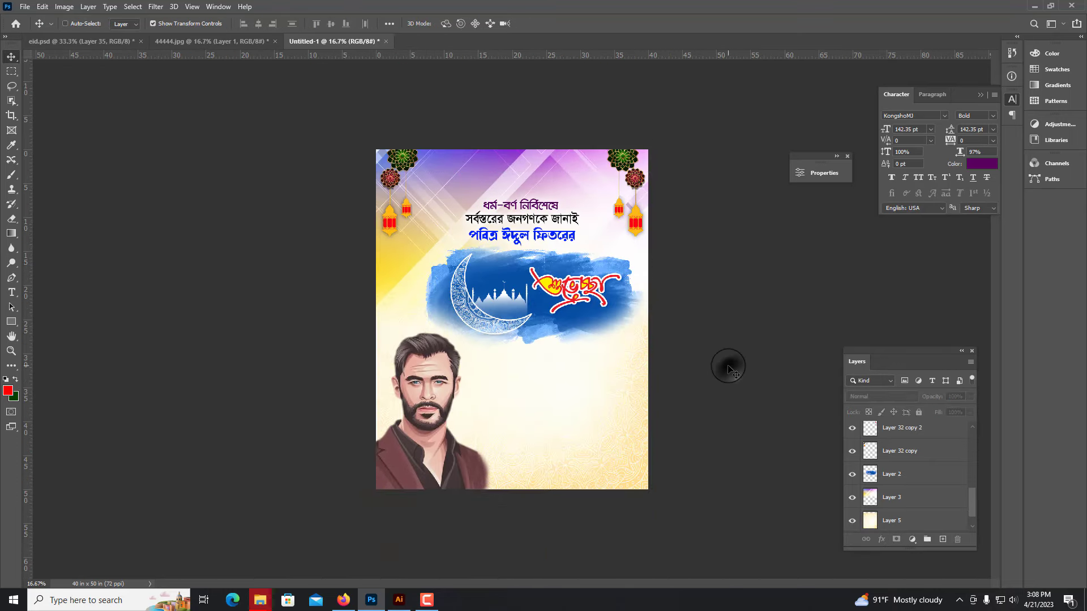
key(ctrl+plus)
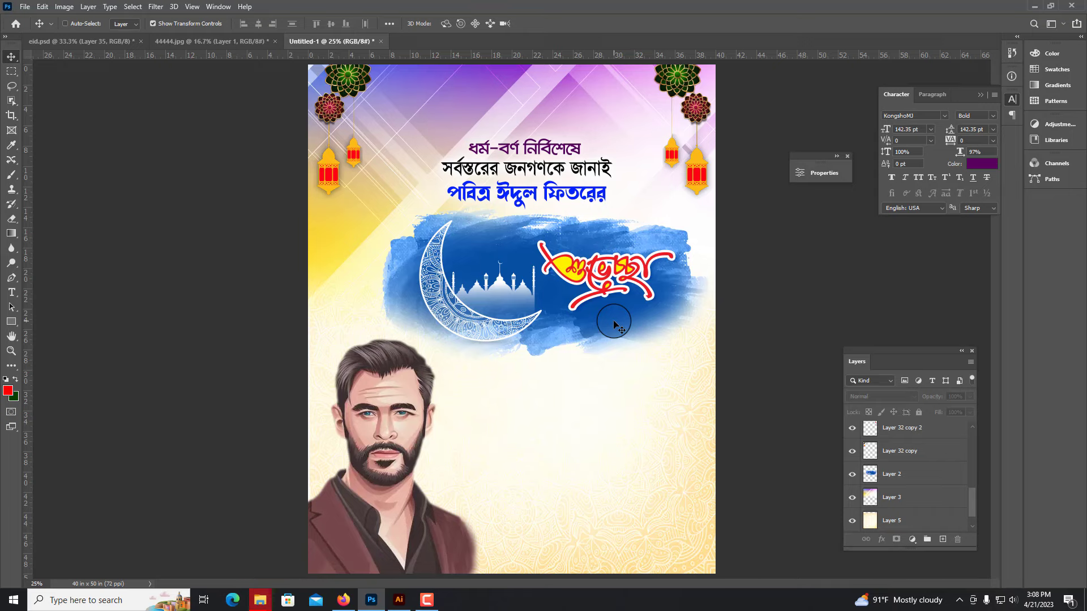
key(ctrl+plus)
Step: Move the red calligraphy to the lower right and the blue brush and moon up-left
drag(645, 334, 595, 522)
drag(525, 272, 404, 267)
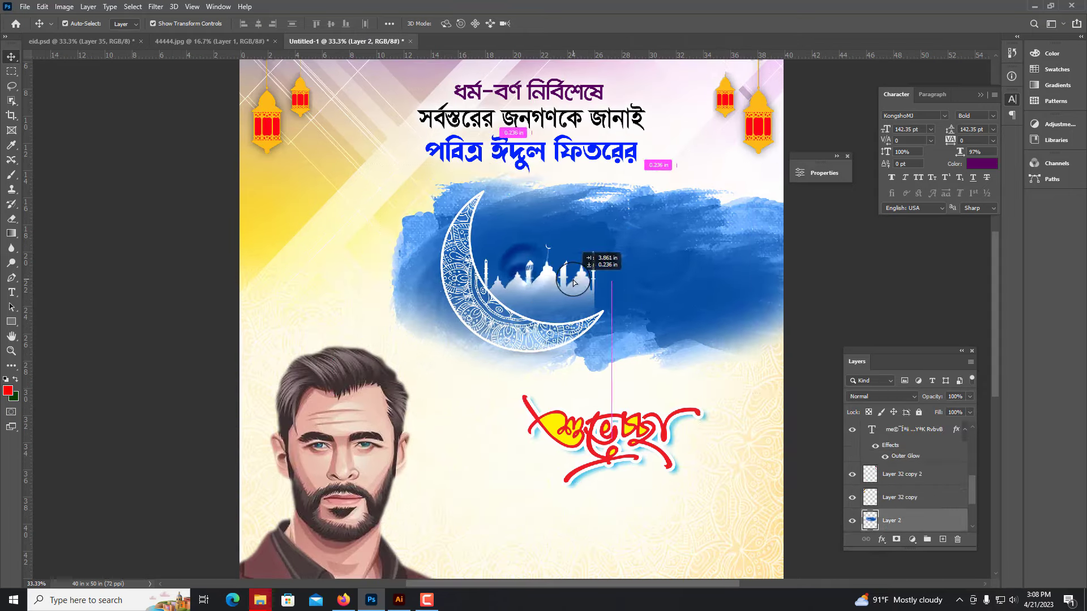
key(ctrl+plus)
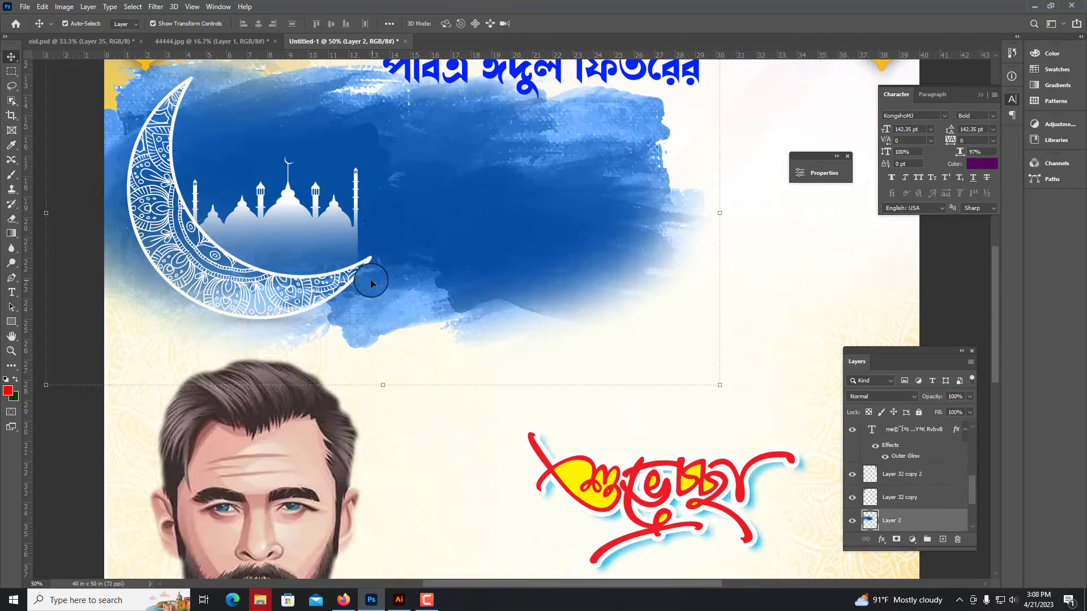
scroll(420, 283, up, 1)
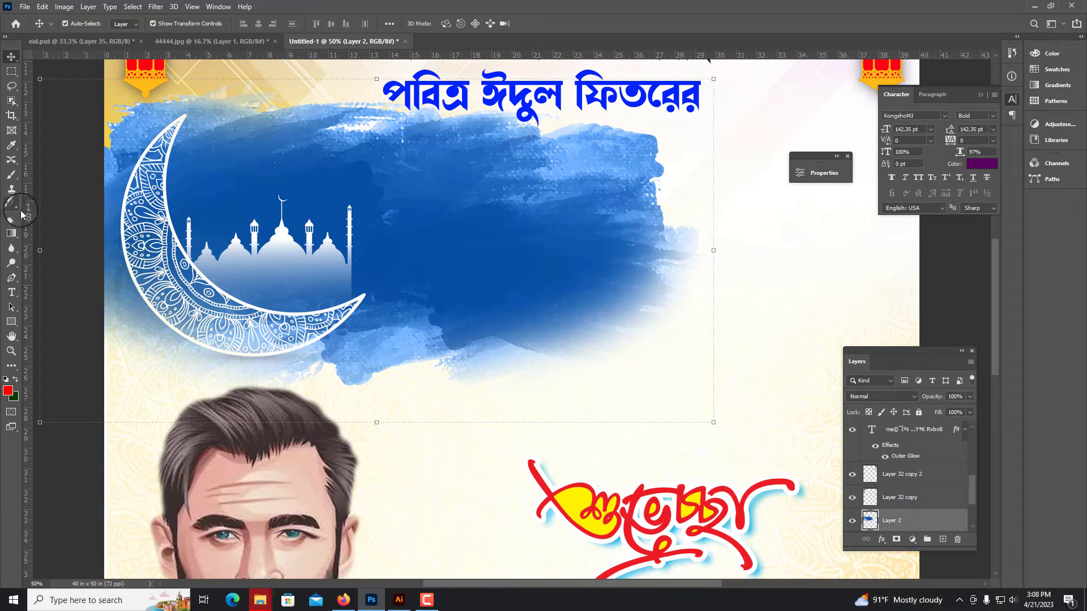
Step: Erase most of the blue brush wash around the moon and near the top heading
click(21, 214)
mouse_move(708, 240)
mouse_down()
mouse_move(643, 138)
mouse_move(482, 449)
mouse_move(752, 194)
mouse_move(568, 271)
mouse_move(513, 138)
mouse_up()
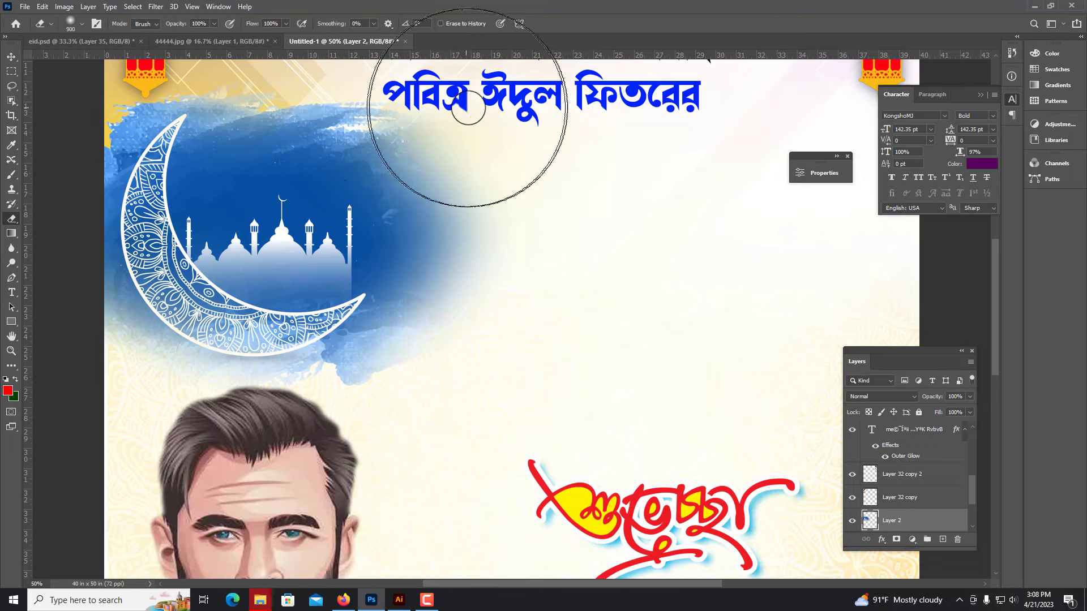
mouse_move(468, 108)
mouse_down()
mouse_move(272, 51)
mouse_move(141, 62)
mouse_up()
key(bracketleft)
key(bracketleft)
key(ctrl+minus)
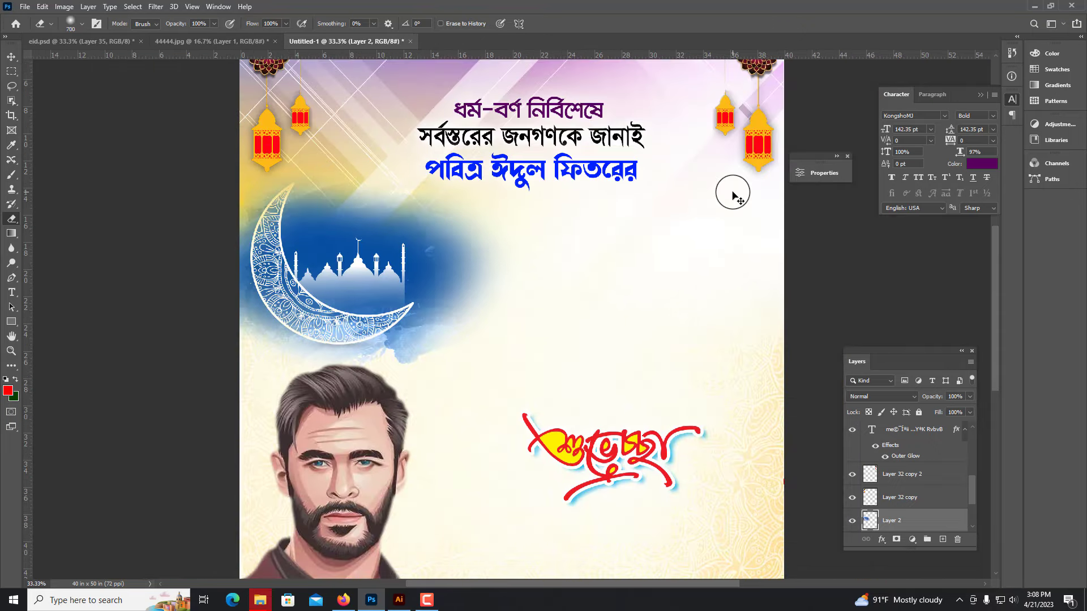
scroll(676, 244, down, 1)
scroll(676, 244, down, 1)
drag(556, 246, 528, 221)
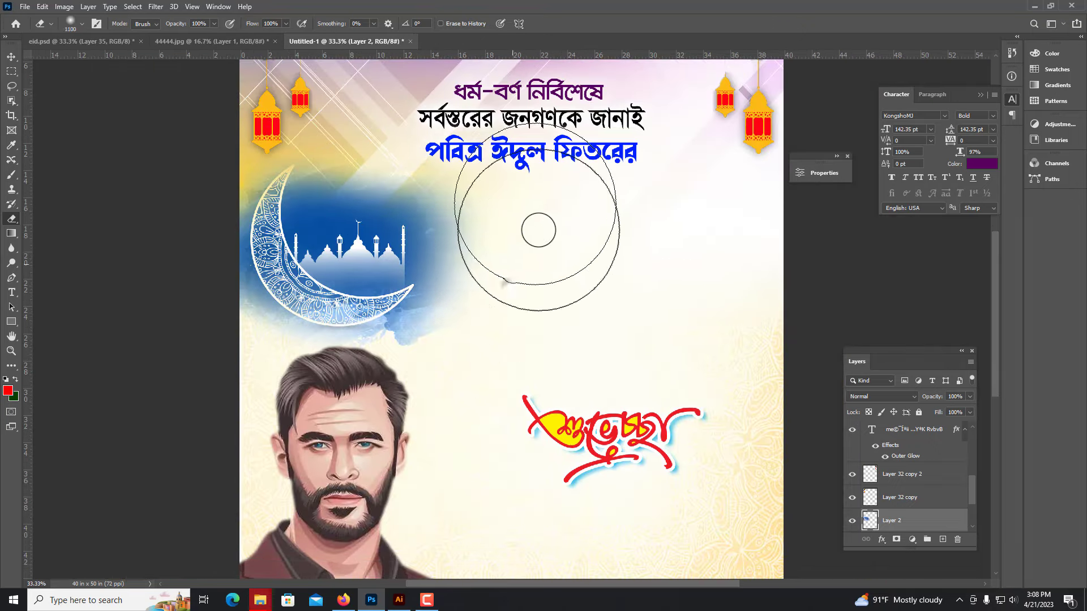
key(bracketright)
key(bracketright)
key(bracketright)
drag(509, 364, 363, 425)
drag(388, 154, 364, 130)
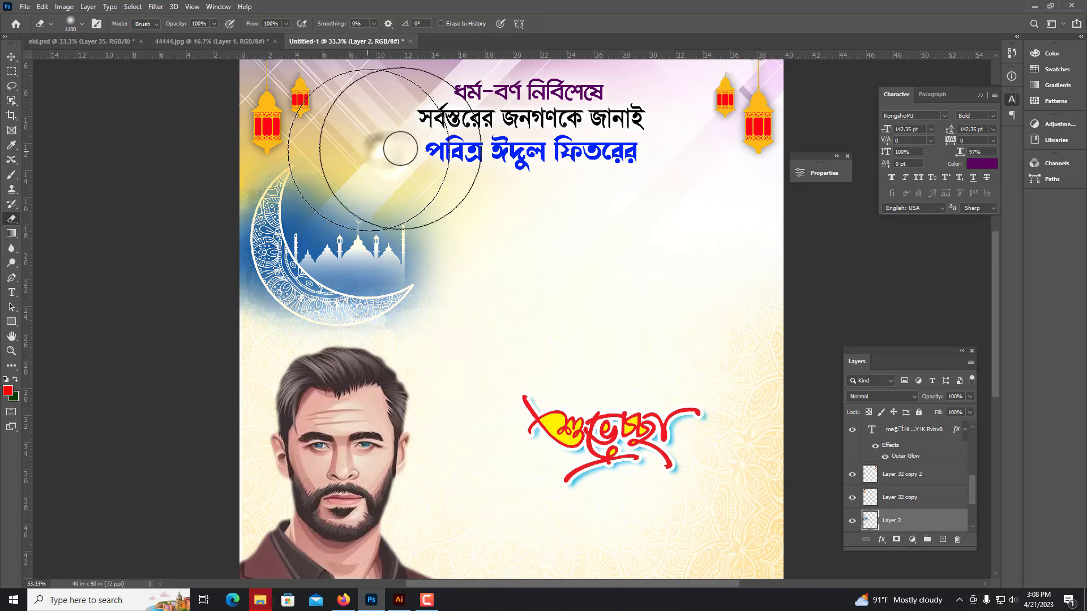
Step: Nudge the moon slightly left and set its layer blend mode to Multiply
key(v)
drag(347, 309, 343, 310)
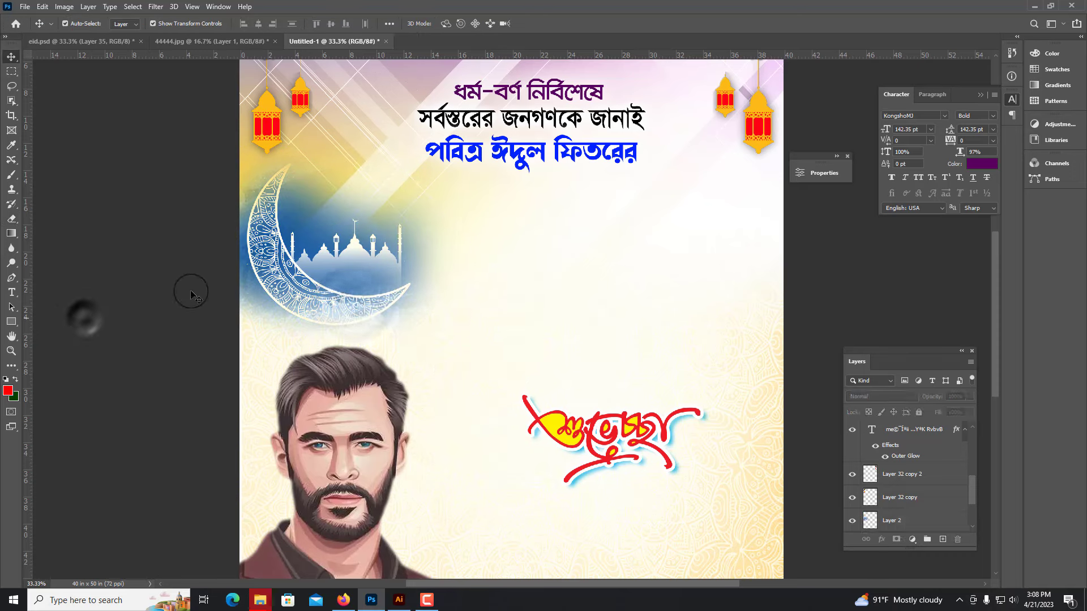
click(881, 396)
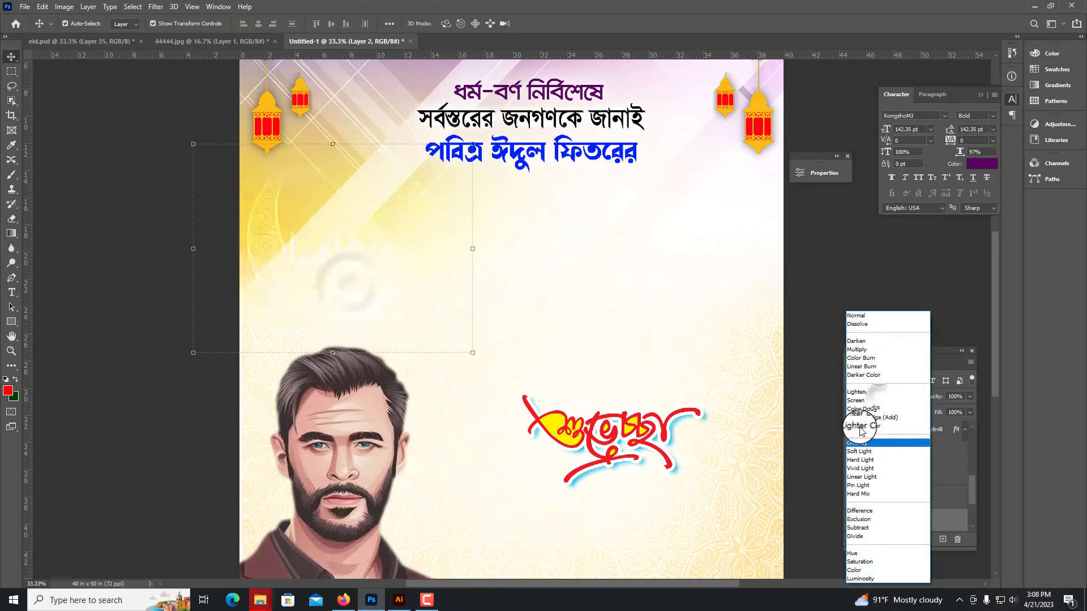
click(858, 350)
scroll(736, 283, down, 2)
Step: Move the calligraphy up under the headline and enlarge the greeting block
click(574, 387)
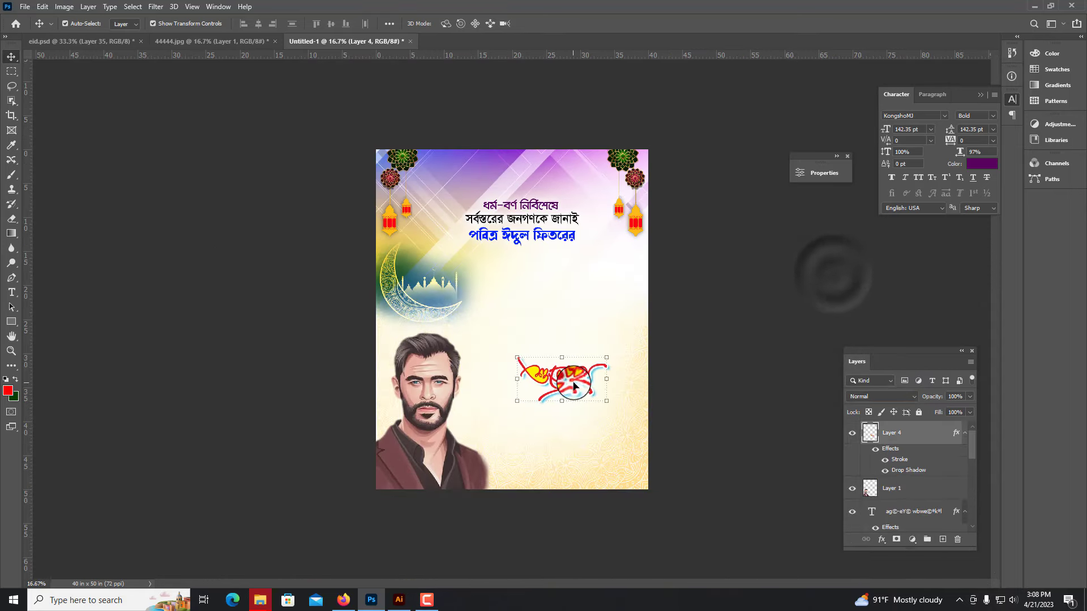
drag(573, 386, 534, 276)
key(ctrl+plus)
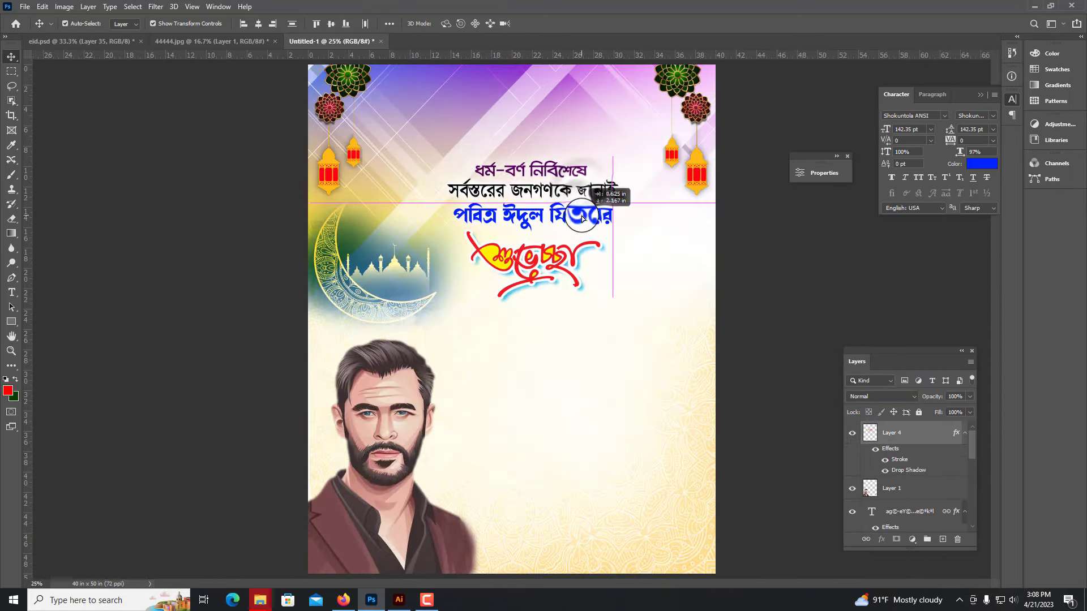
drag(612, 275, 647, 302)
drag(587, 203, 595, 250)
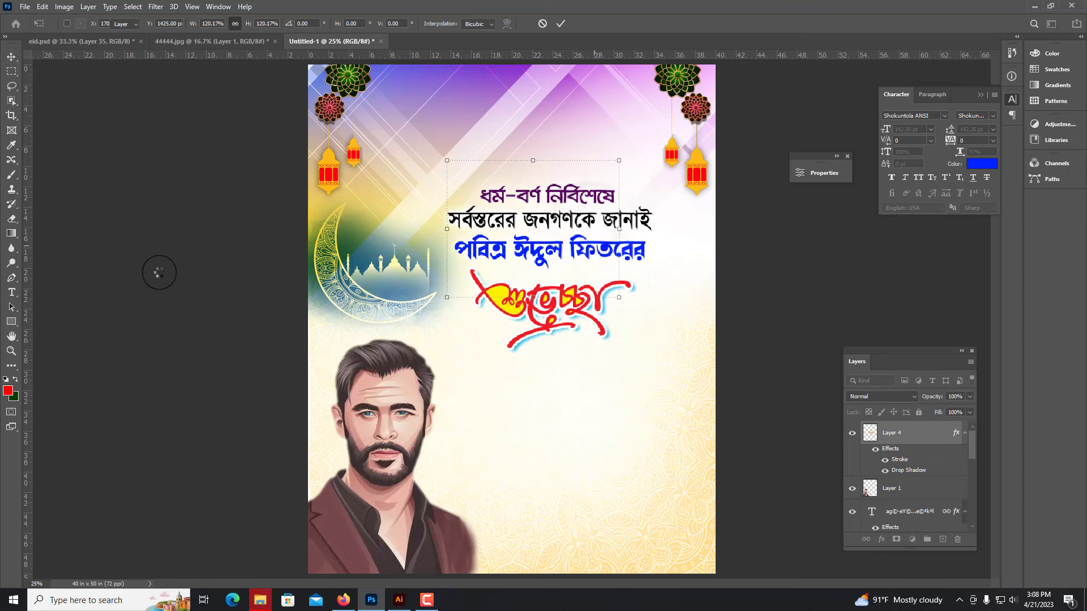
Step: Bring the orange moon Eid Mubarak graphic from eid.psd into the poster and scale it up
click(209, 40)
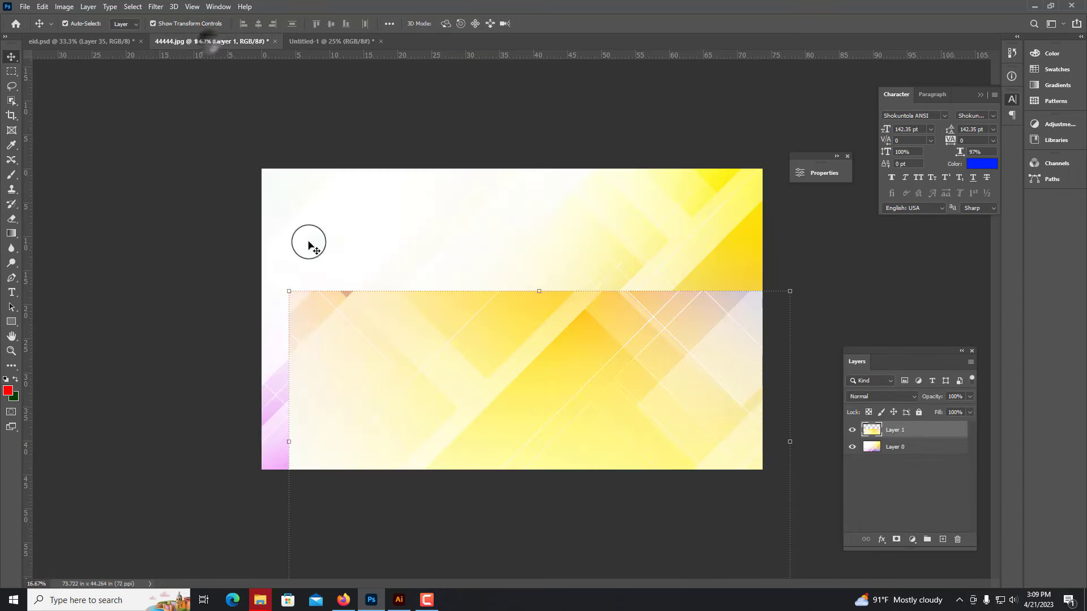
click(79, 41)
mouse_move(411, 404)
mouse_down()
mouse_move(575, 411)
mouse_move(542, 377)
mouse_up()
key(ctrl+t)
drag(565, 458, 566, 500)
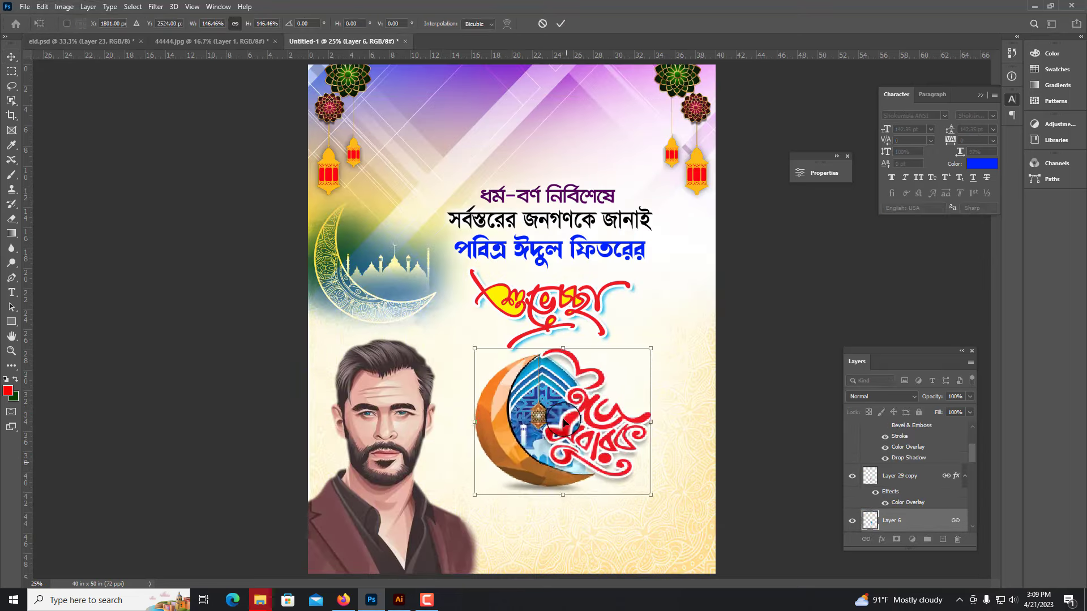
key(Return)
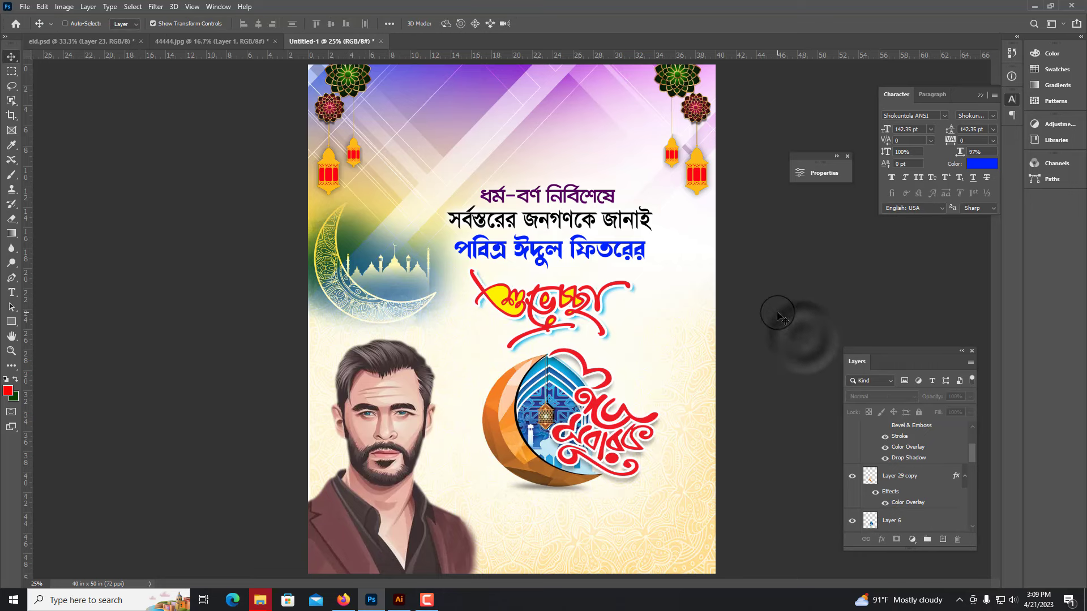
key(ctrl+minus)
Step: Bring the yellow texture from 44444.jpg onto the poster's right side, shrunk and nearly upright
click(220, 41)
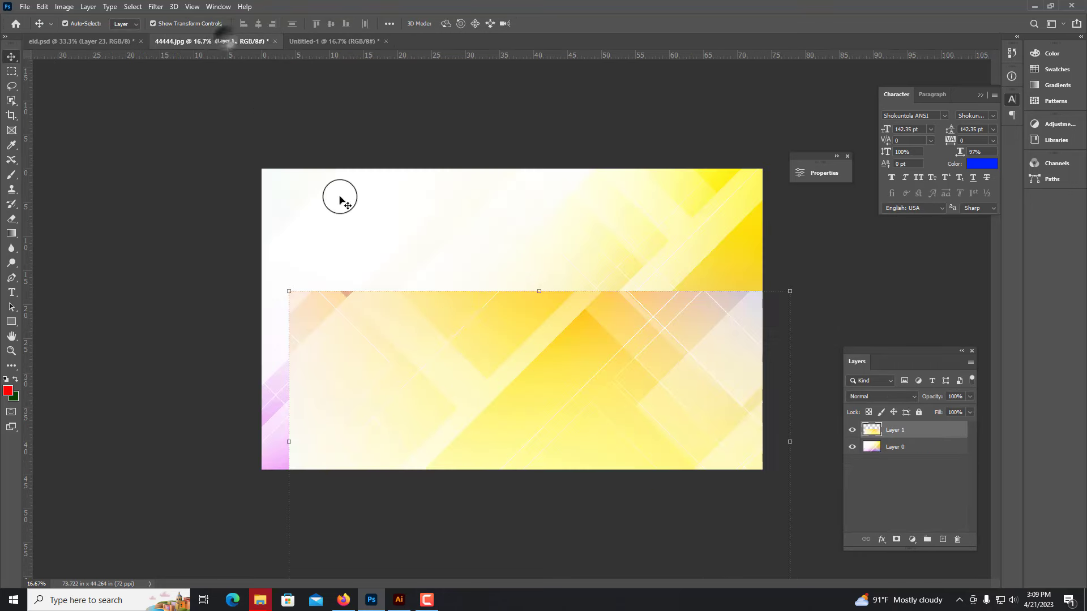
drag(525, 346, 395, 114)
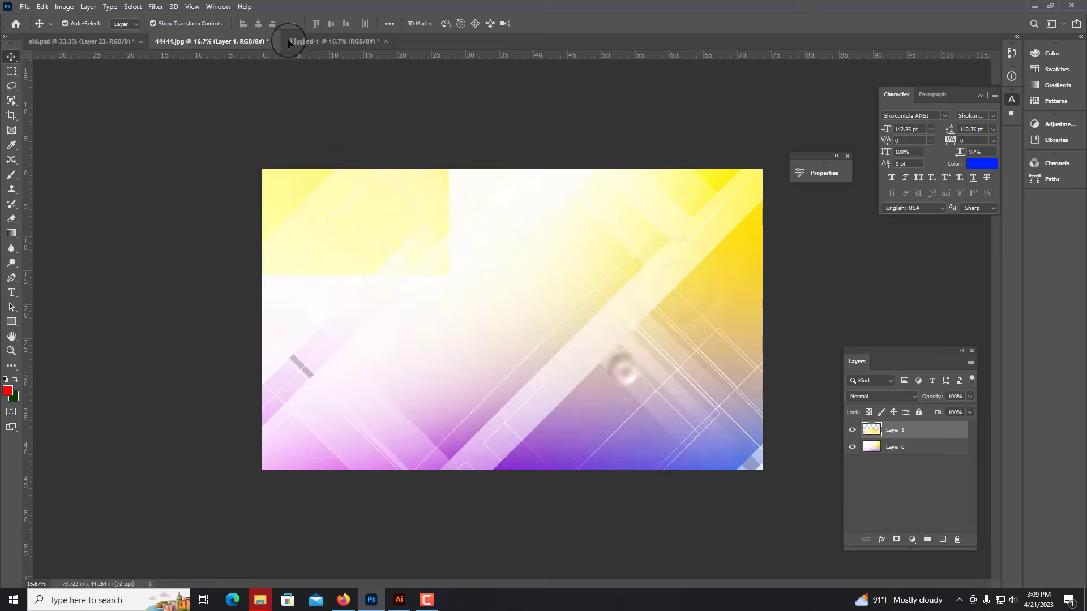
drag(395, 113, 490, 382)
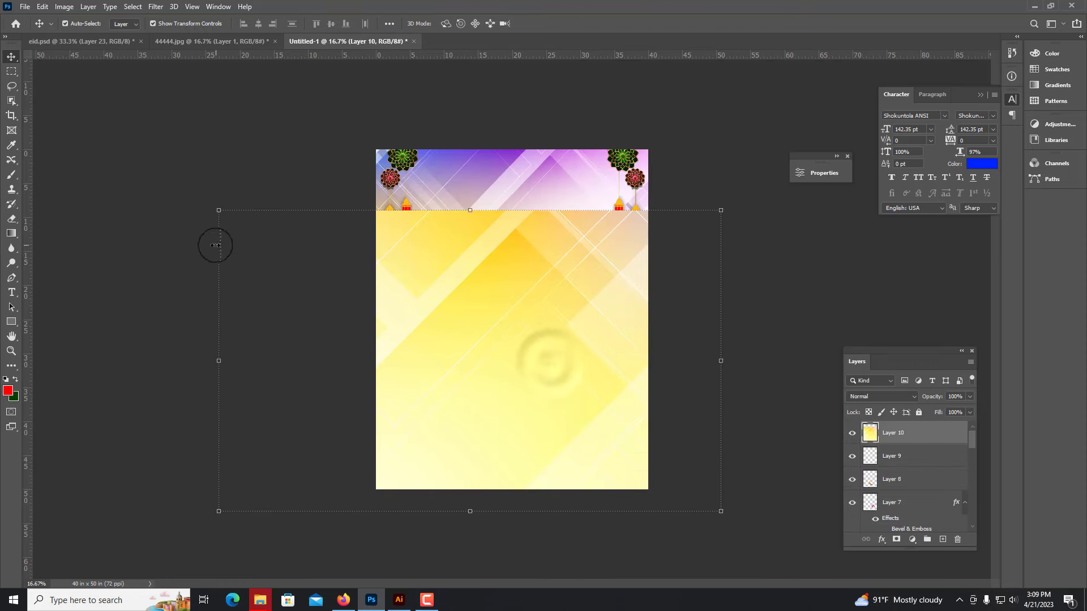
drag(217, 304, 437, 301)
drag(668, 198, 700, 170)
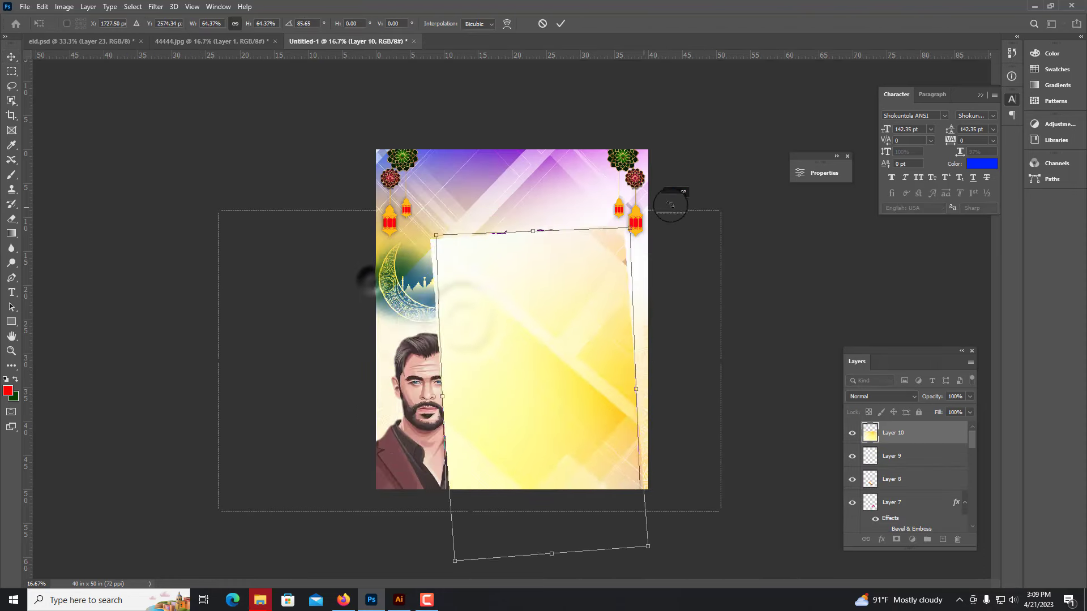
drag(509, 340, 591, 270)
drag(495, 116, 485, 153)
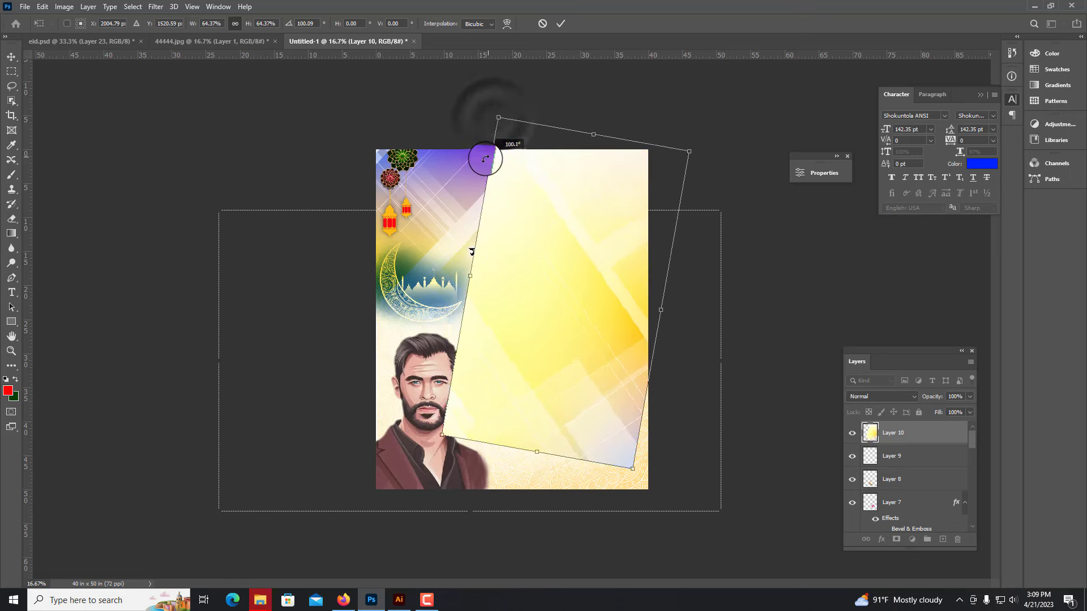
drag(558, 262, 552, 274)
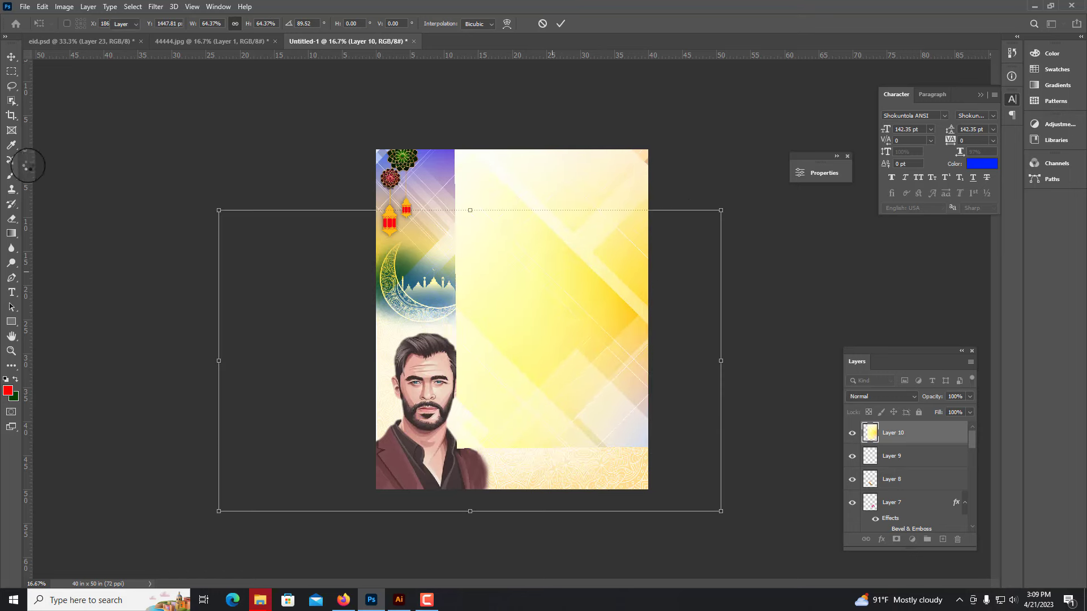
key(Return)
Step: Erase parts of the yellow overlay and send it beneath the text layers
click(12, 218)
mouse_move(438, 163)
mouse_down()
mouse_move(486, 437)
mouse_move(673, 484)
mouse_up()
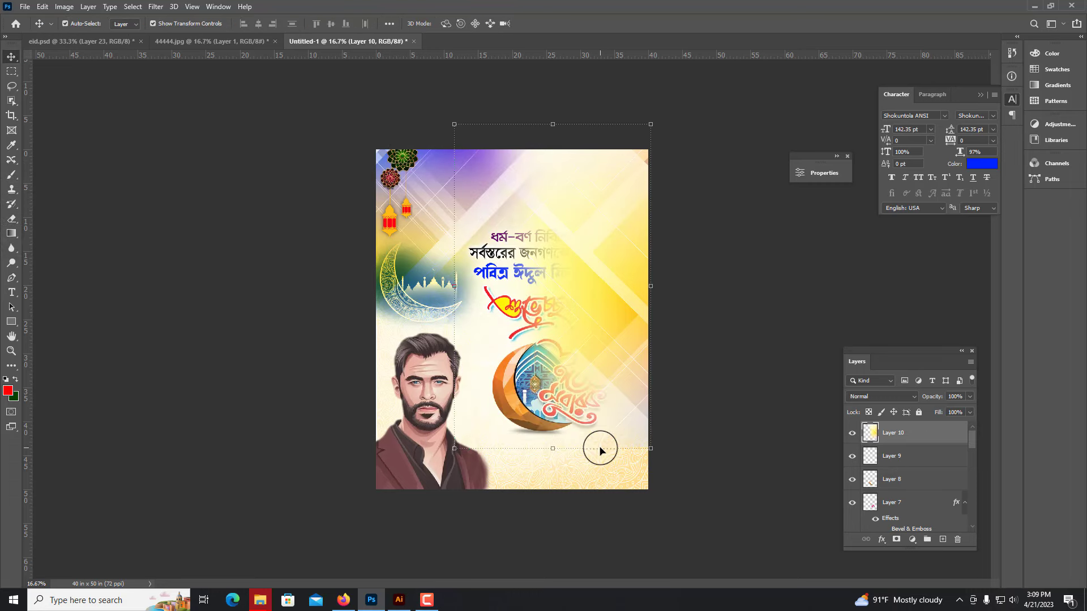
key(ctrl+bracketleft)
key(ctrl+bracketleft)
key(ctrl+bracketleft)
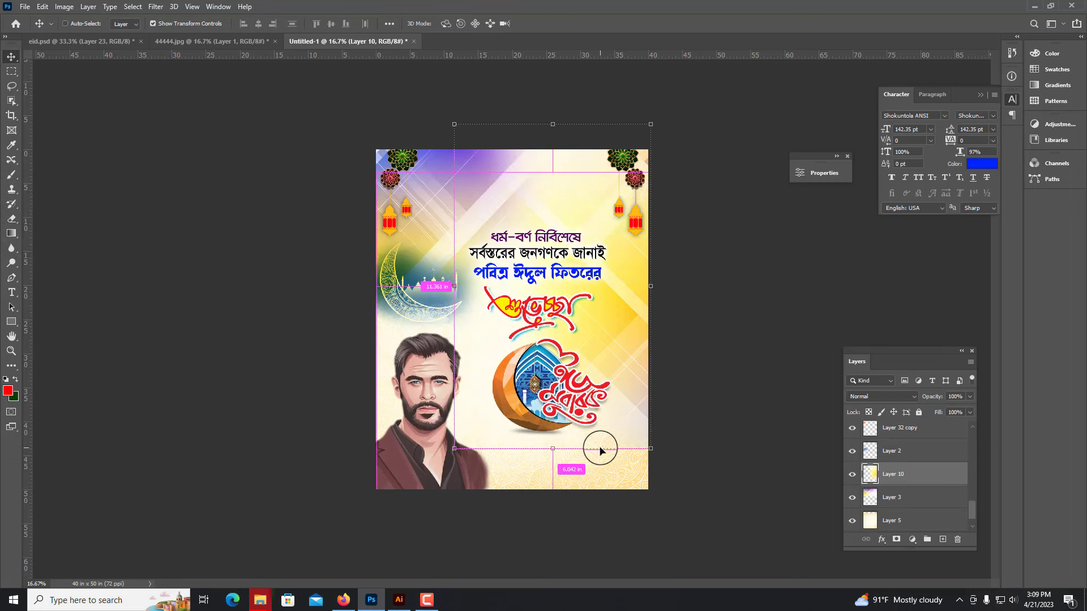
key(ctrl+bracketleft)
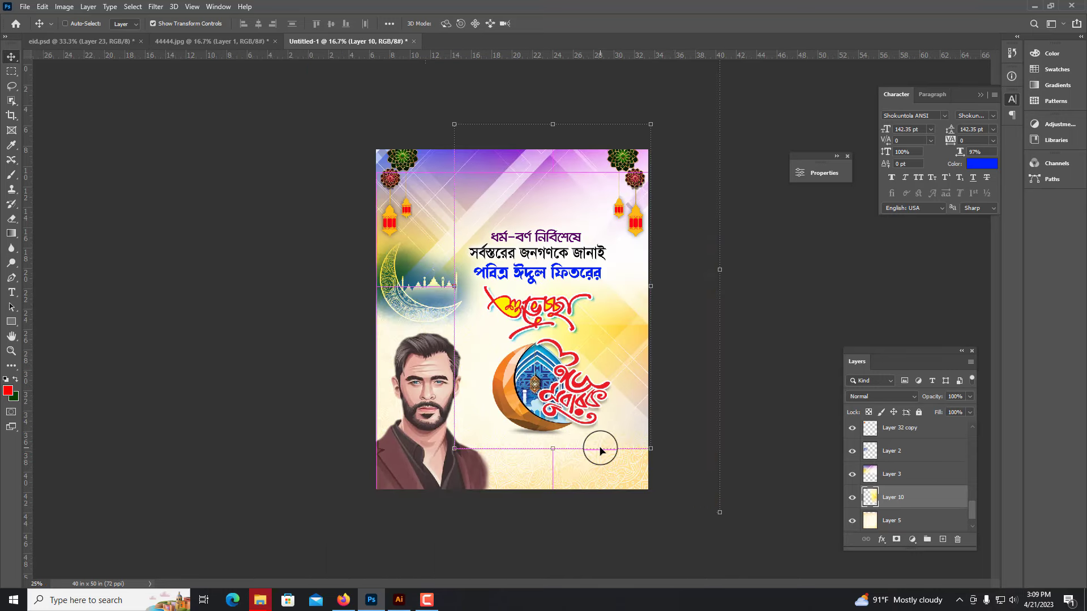
key(ctrl+plus)
click(11, 220)
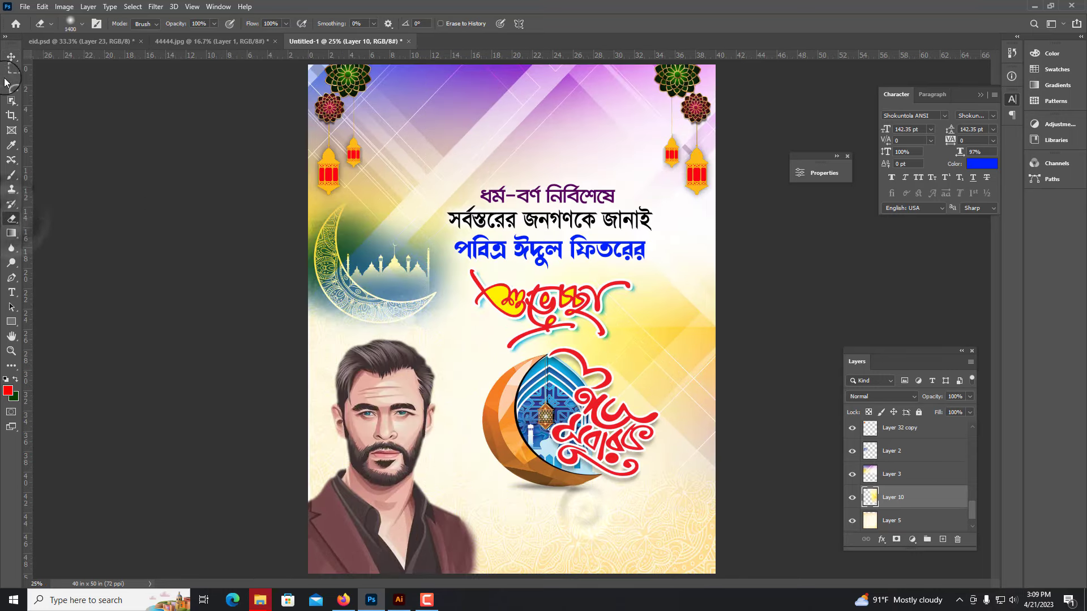
key(v)
key(ctrl+minus)
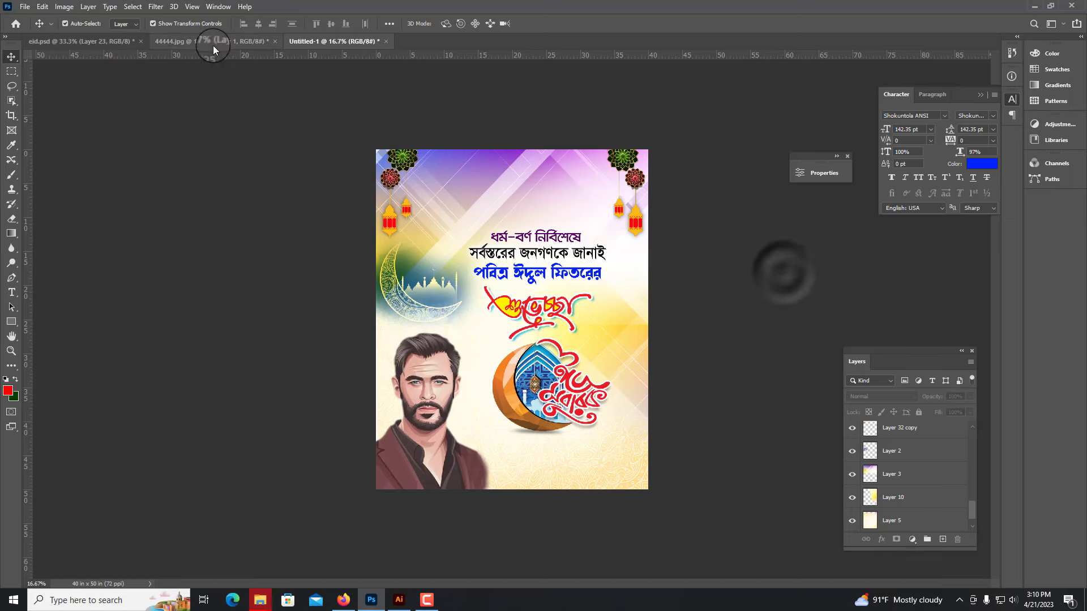
Step: Bring the lantern and arched-window image from eid.psd into the bottom-right corner with Multiply blending
key(ctrl+Tab)
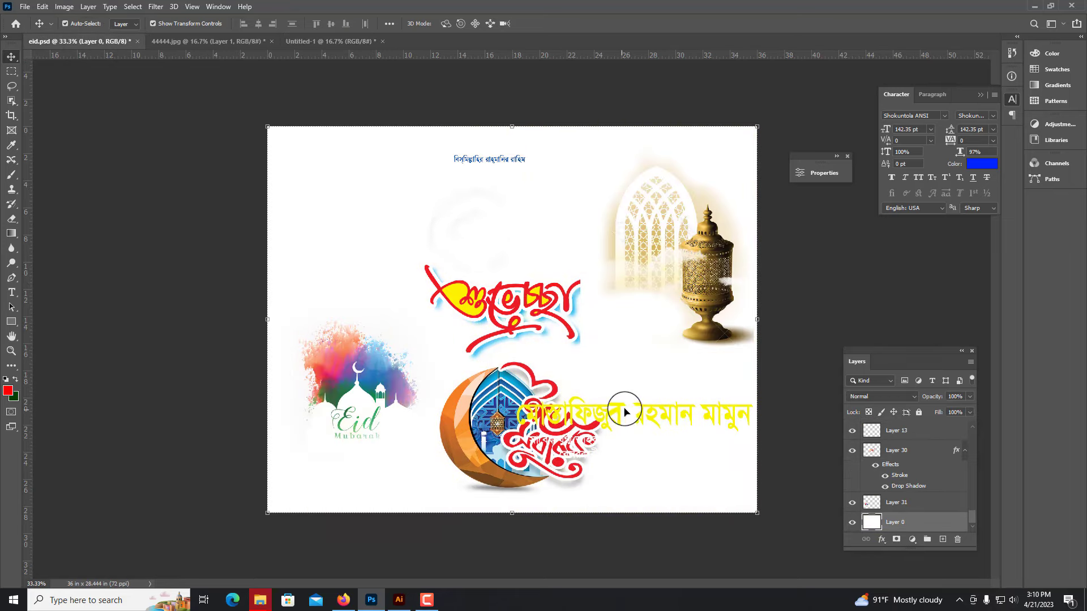
drag(714, 277, 605, 460)
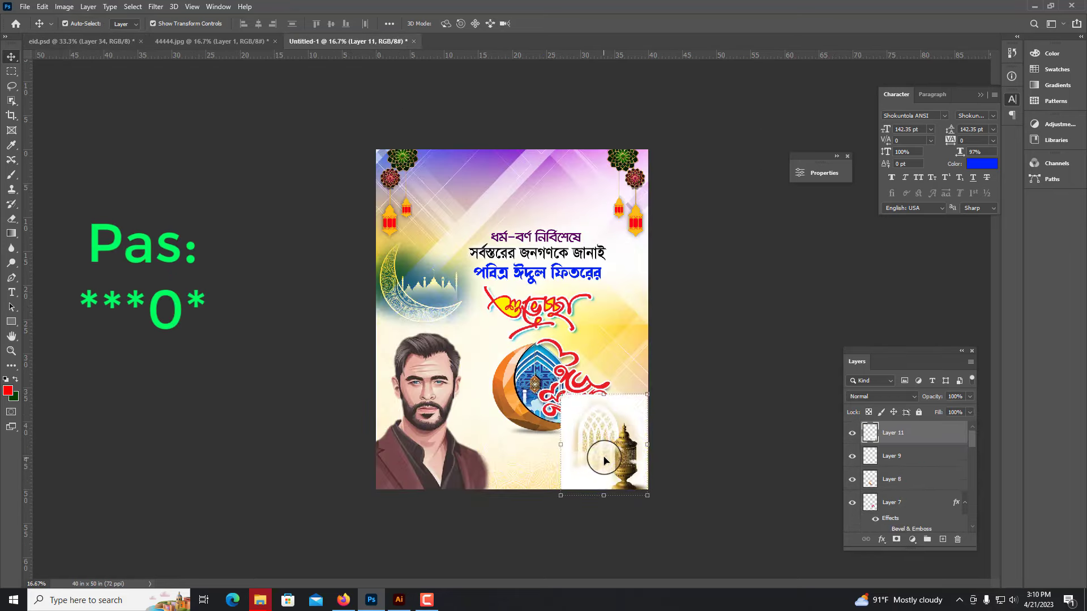
click(881, 396)
click(861, 354)
key(ctrl+plus)
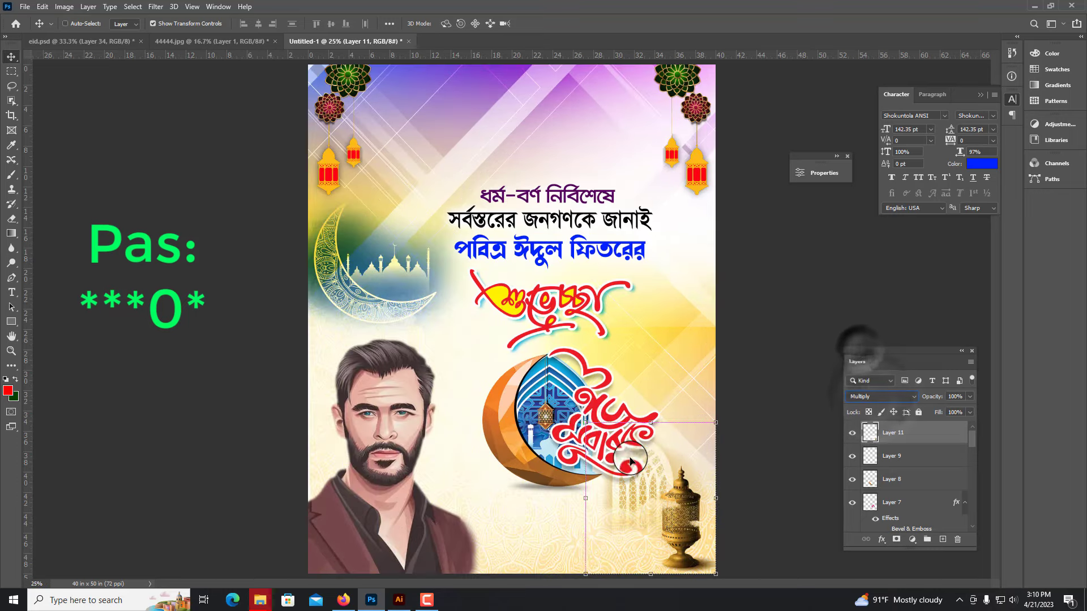
drag(630, 460, 635, 474)
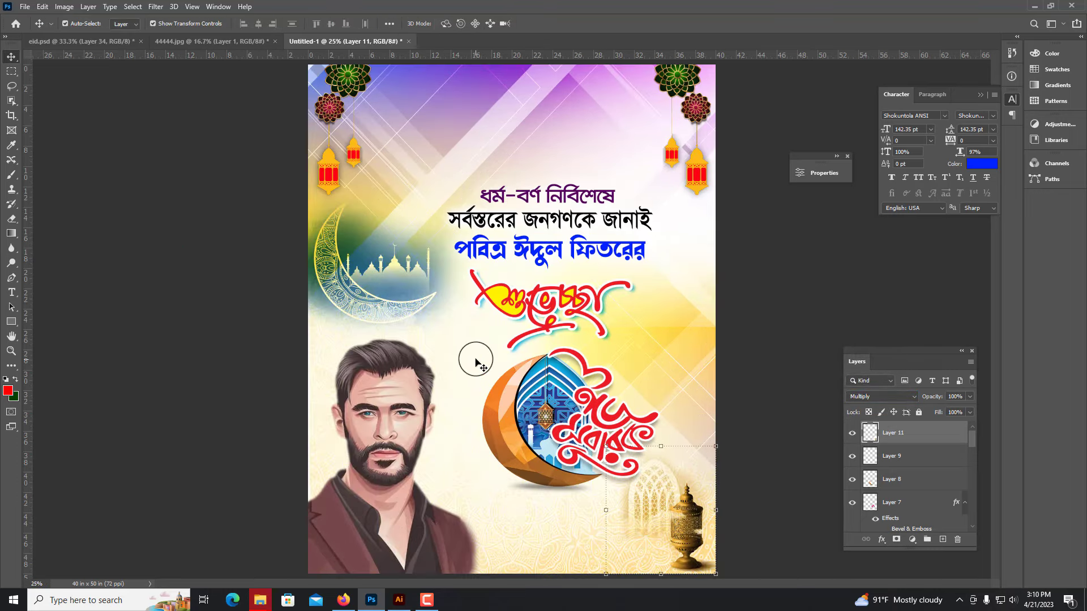
key(ctrl+minus)
click(227, 41)
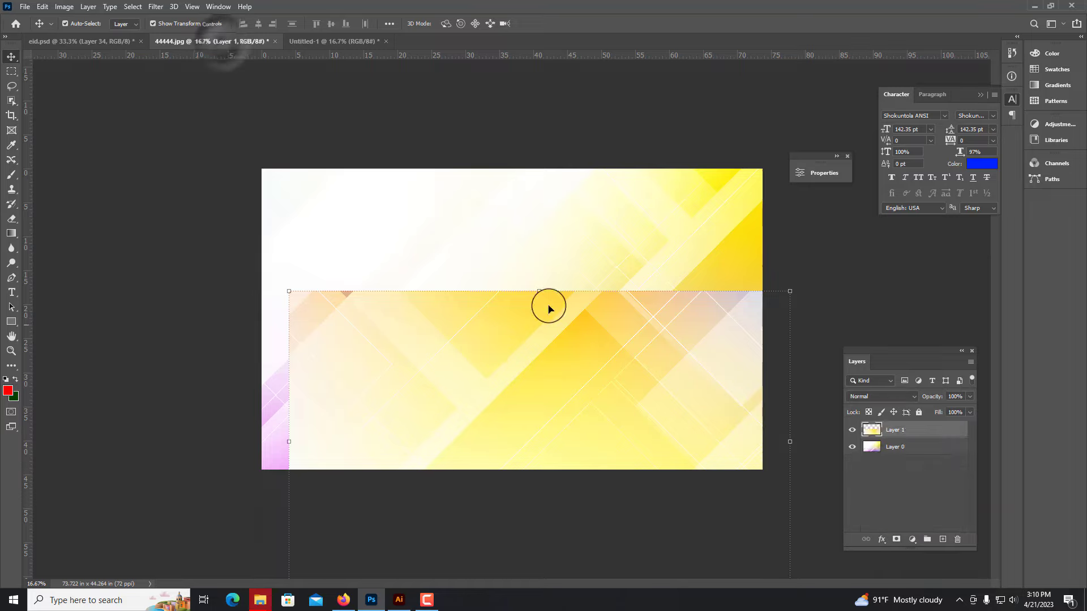
Step: Undo the extra layer in 44444.jpg and close that image
key(ctrl+z)
key(ctrl+w)
click(538, 223)
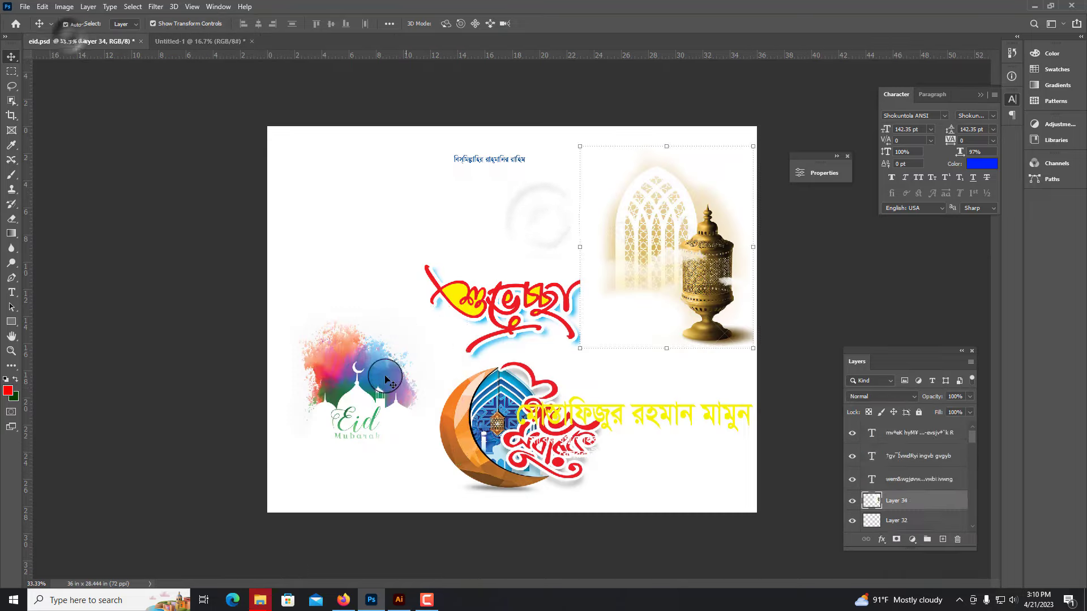
Step: Place the Eid Mubarak mosque logo above the headline with Multiply blending, enlarged
mouse_move(357, 385)
mouse_down()
mouse_move(216, 46)
mouse_move(461, 176)
mouse_up()
key(ctrl+plus)
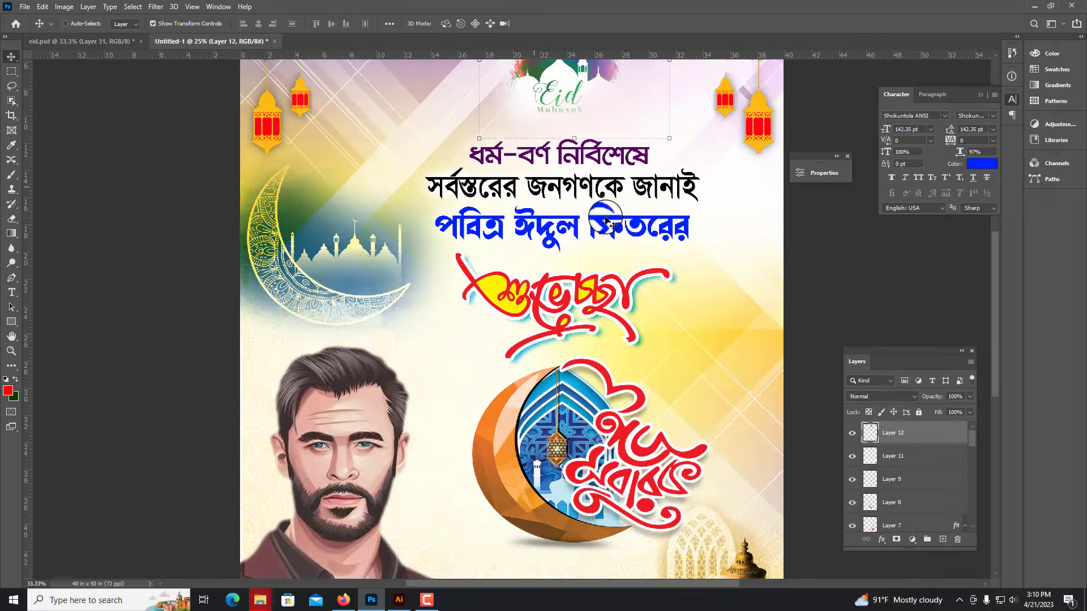
key(ctrl+plus)
click(882, 396)
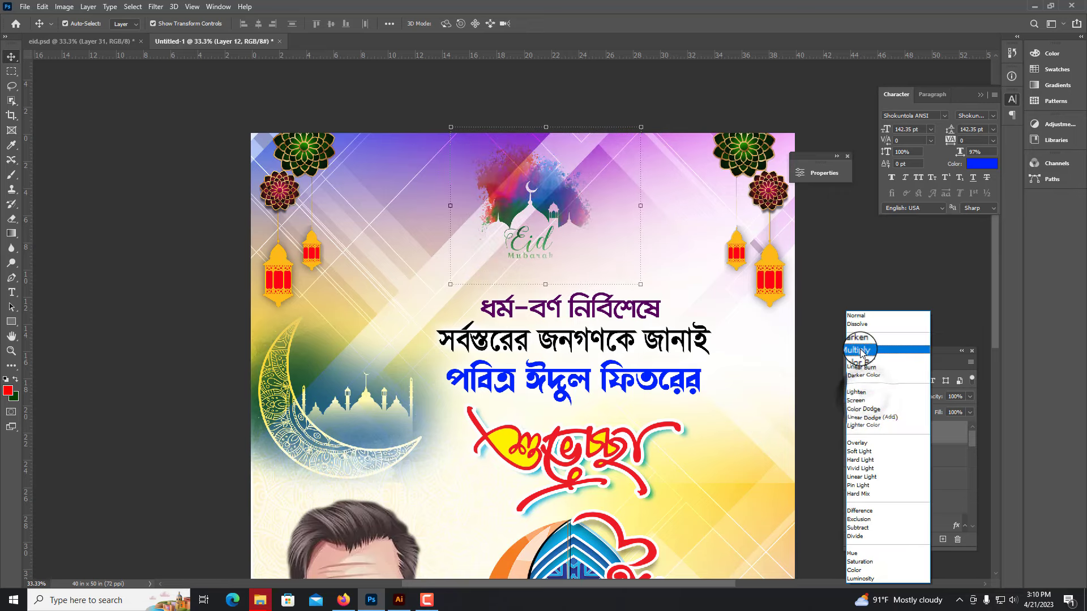
click(866, 351)
drag(547, 292, 548, 322)
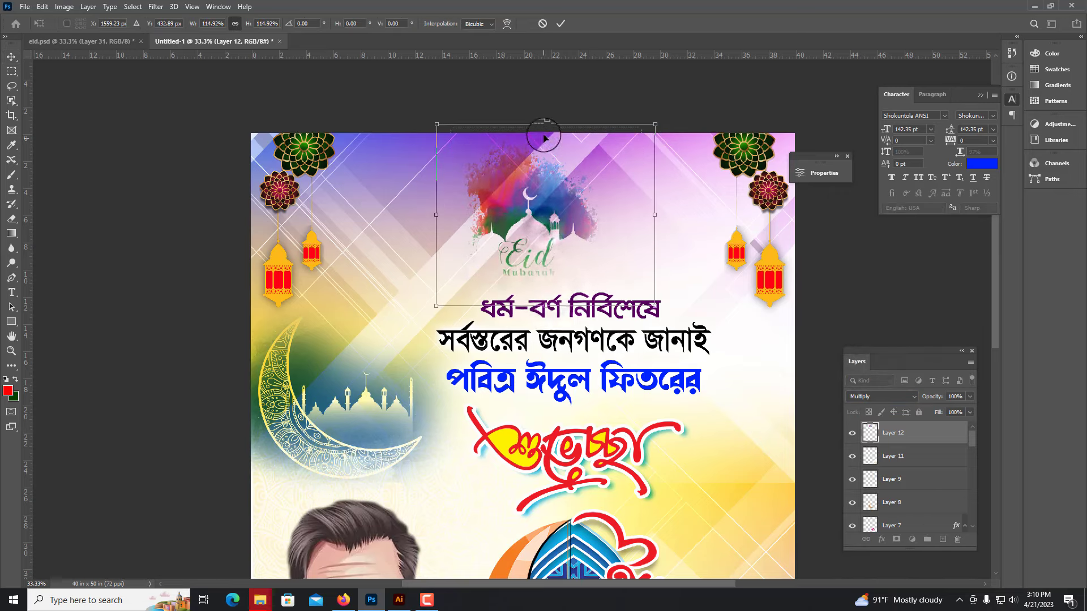
click(231, 267)
key(ctrl+minus)
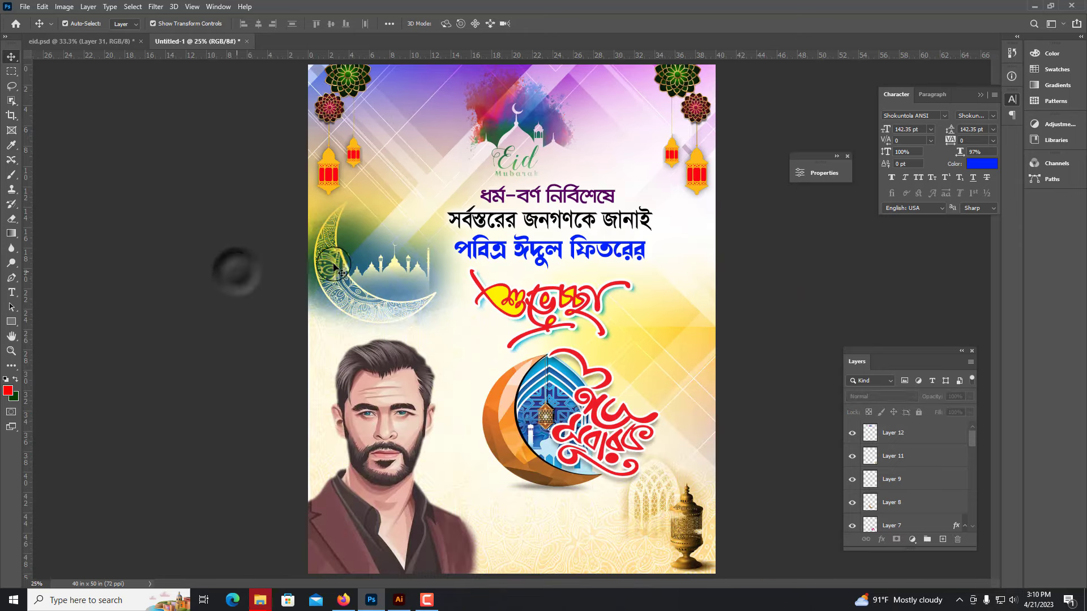
key(ctrl+minus)
key(ctrl+plus)
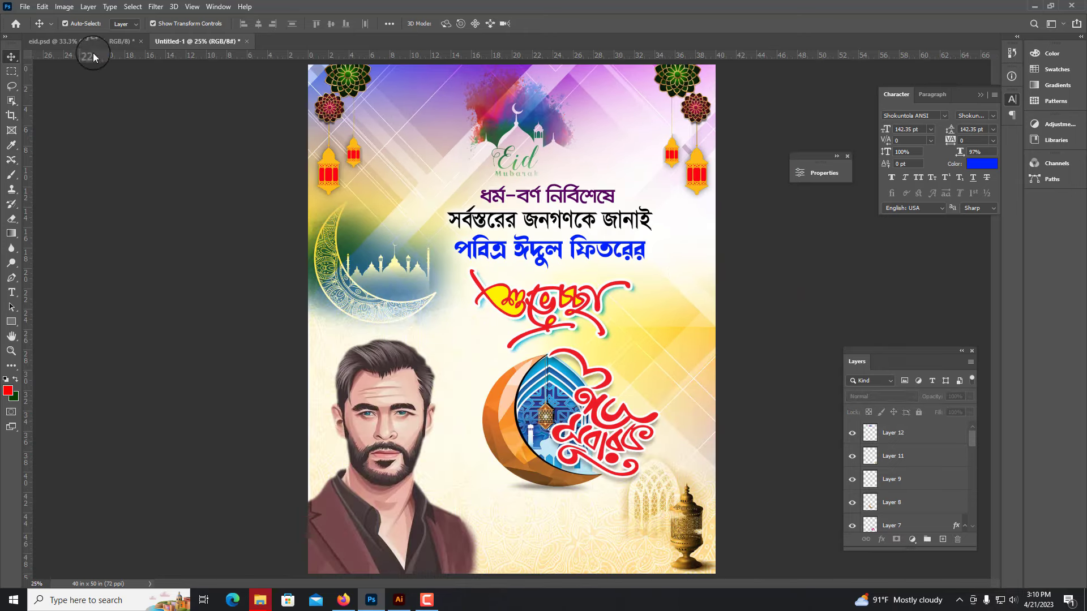
Step: Delete the red calligraphy from eid.psd and bring the small Bengali Bismillah line to the poster's top
drag(93, 57, 437, 420)
click(535, 314)
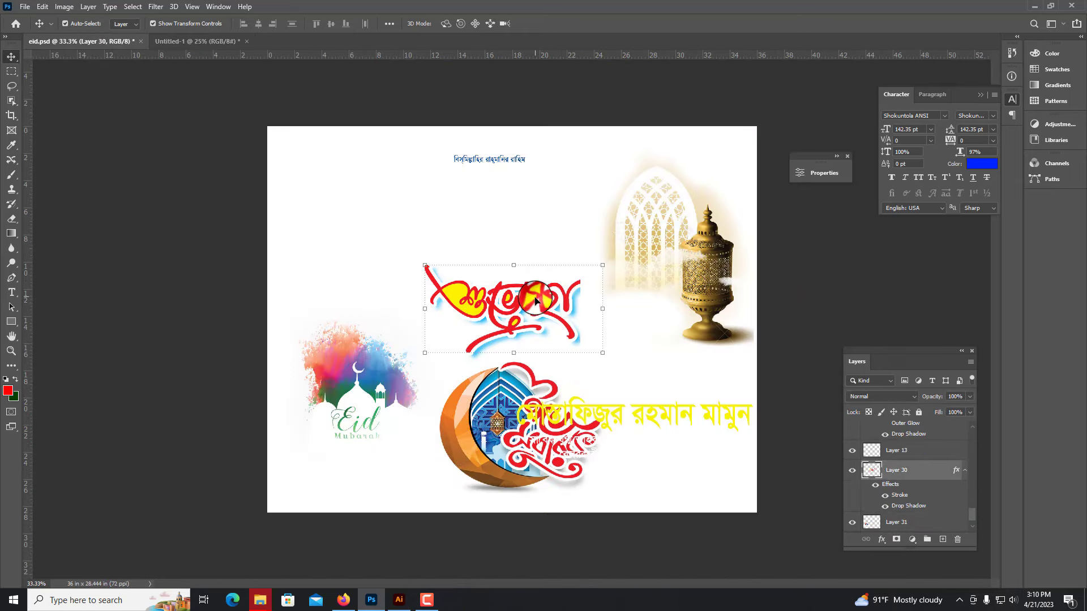
key(Delete)
click(501, 163)
drag(283, 55, 287, 43)
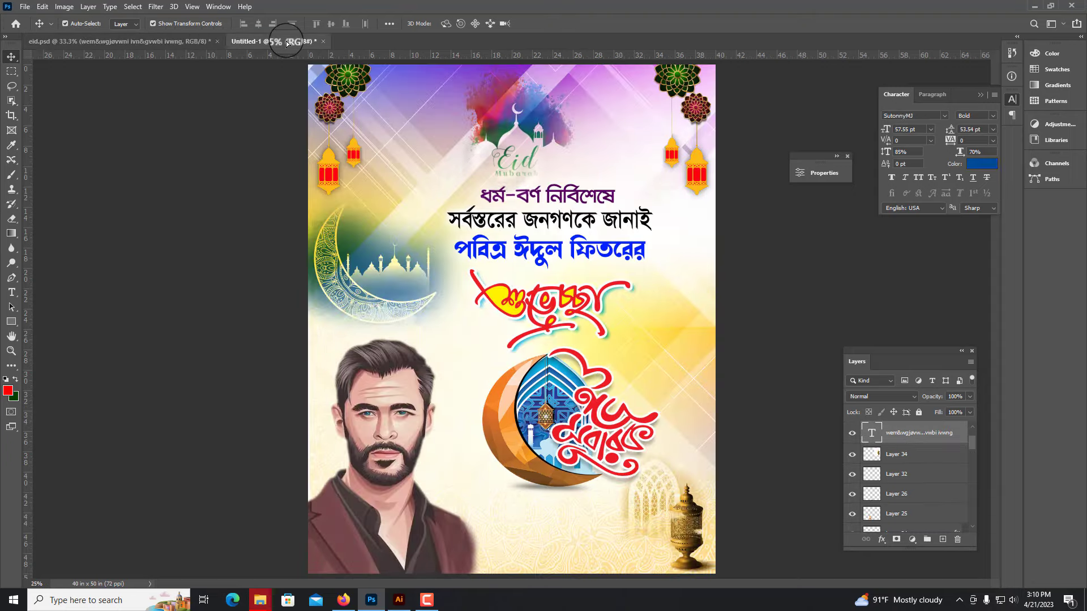
scroll(507, 89, up, 3)
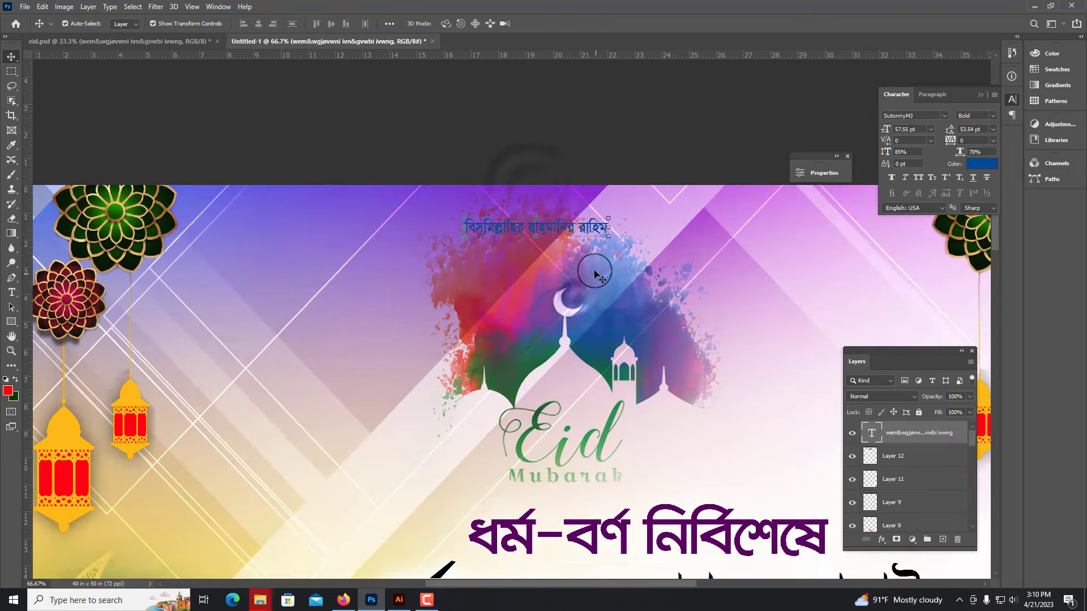
drag(507, 89, 563, 219)
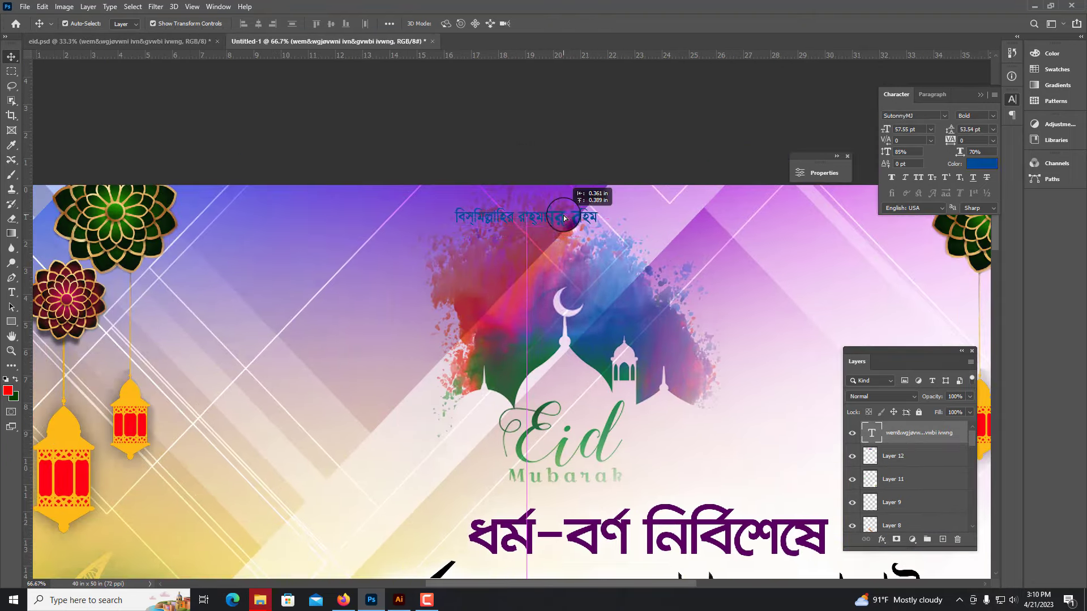
Step: Make the Bismillah text white with a Size 27 drop shadow, then reposition the Eid mosque graphic
click(15, 399)
click(712, 164)
key(Return)
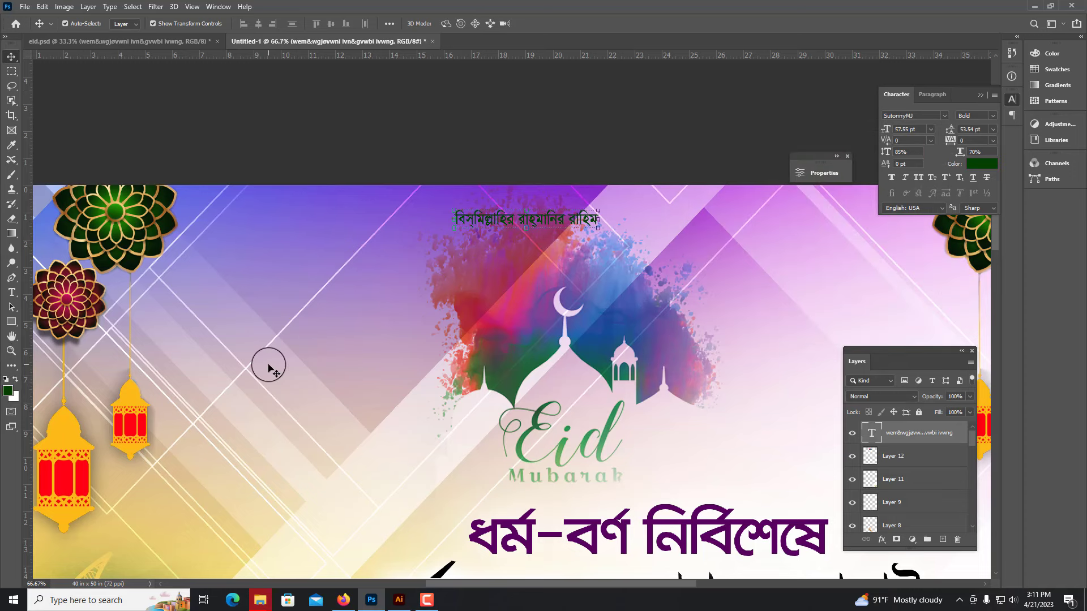
right_click(904, 433)
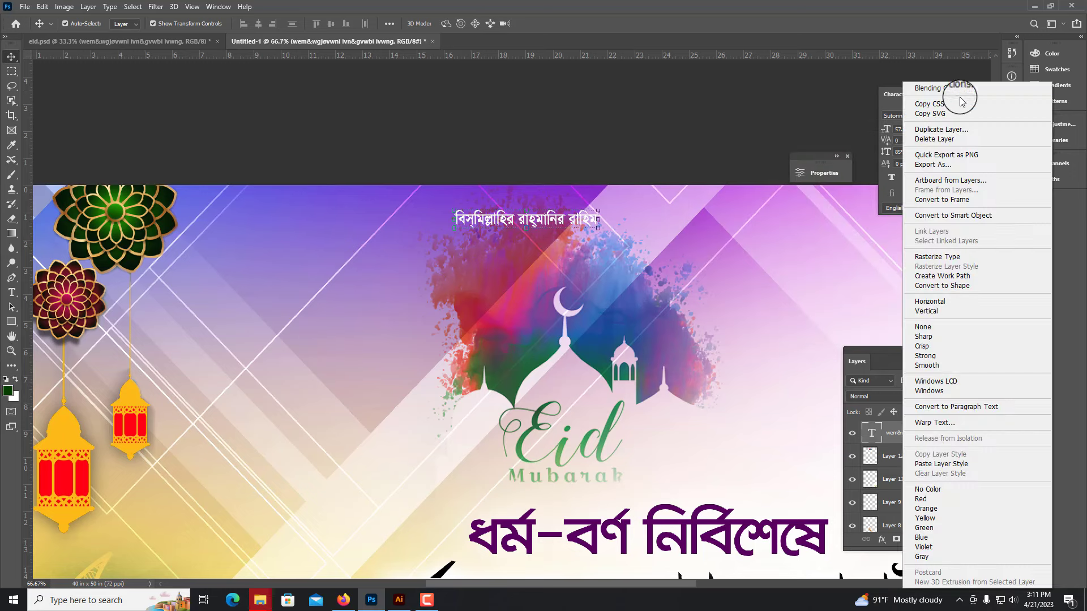
click(759, 221)
click(629, 338)
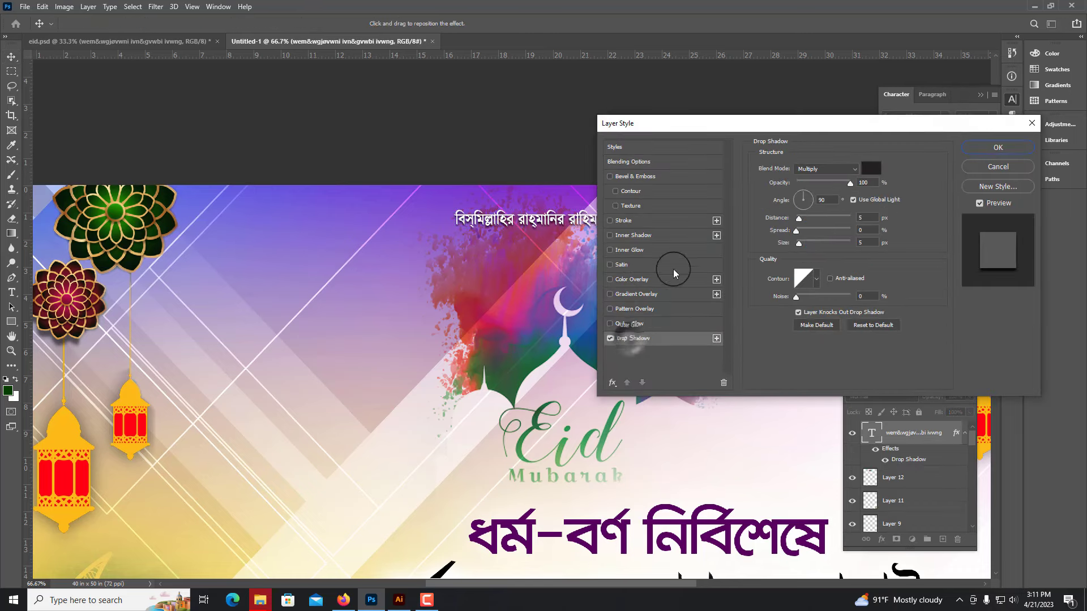
drag(797, 242, 806, 243)
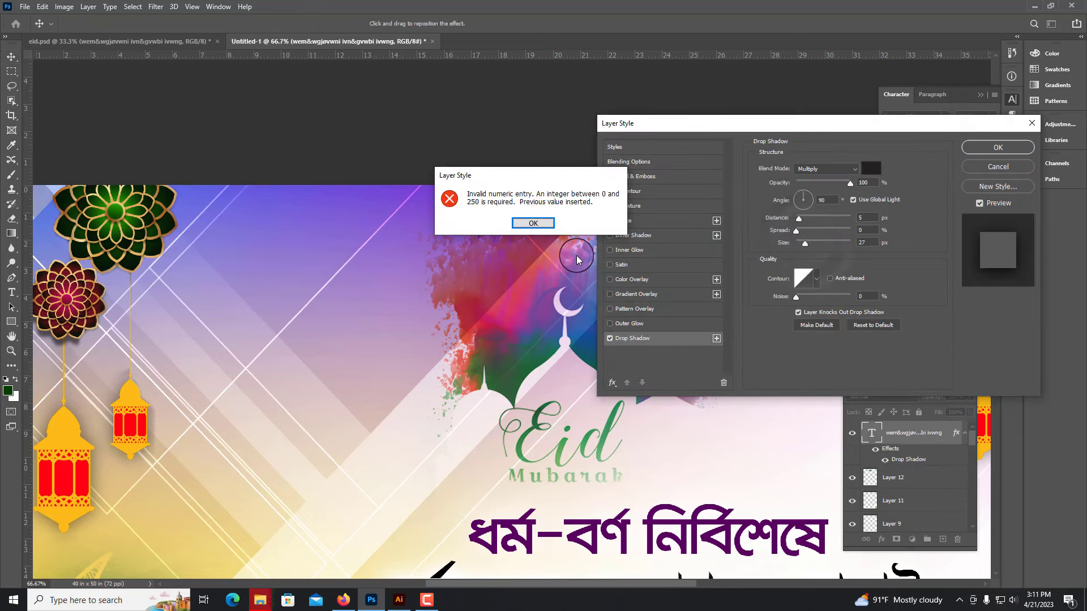
key(Return)
mouse_move(561, 365)
mouse_down()
mouse_move(559, 355)
mouse_move(658, 342)
mouse_up()
key(ctrl+minus)
key(ctrl+minus)
key(ctrl+minus)
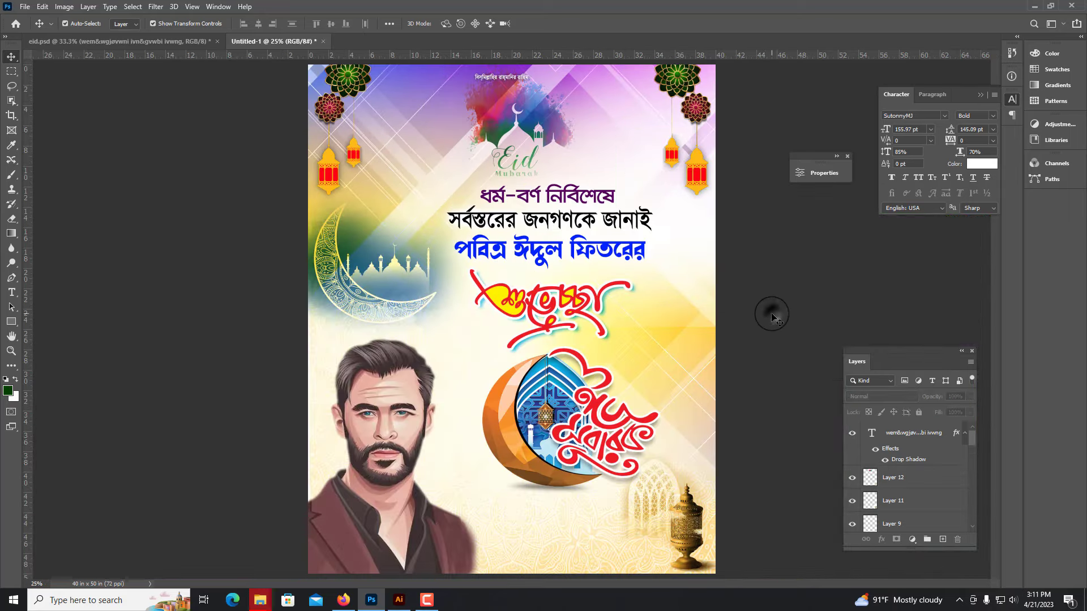
Step: Shrink the eraser brush, return to the Move tool, select the background layer, and switch to eid.psd
key(ctrl+plus)
key(ctrl+plus)
scroll(559, 359, up, 5)
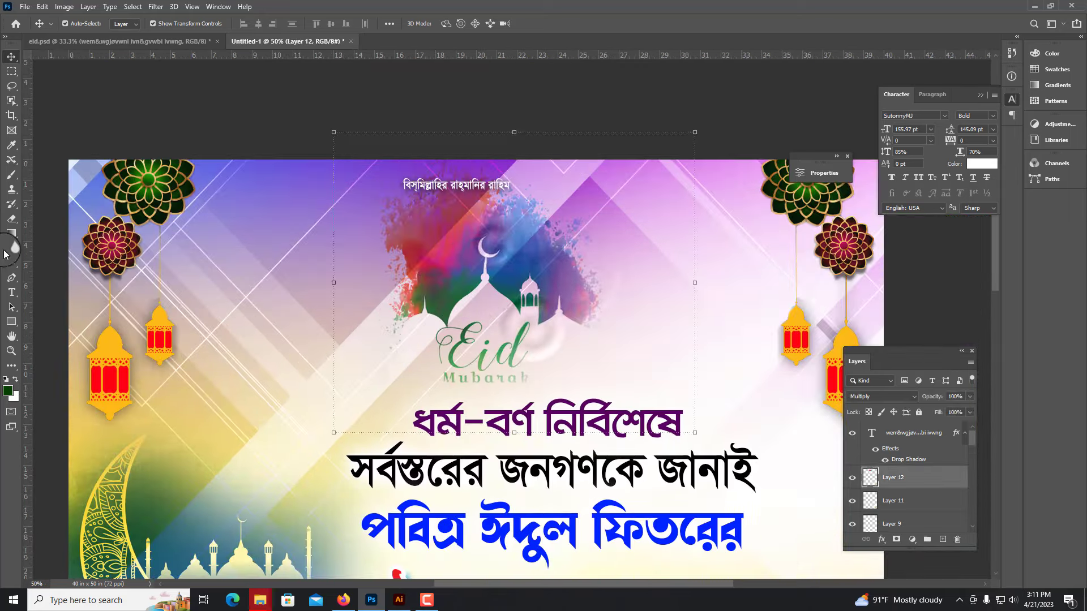
key(e)
key(bracketleft)
key(bracketleft)
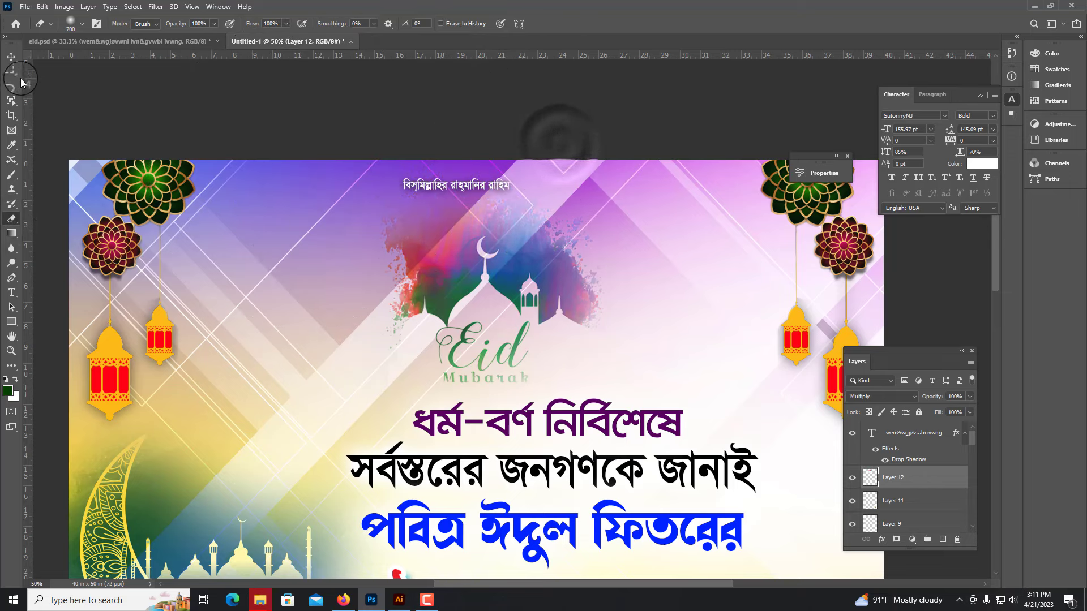
key(v)
key(ctrl+minus)
ctrl+click(286, 323)
key(ctrl+minus)
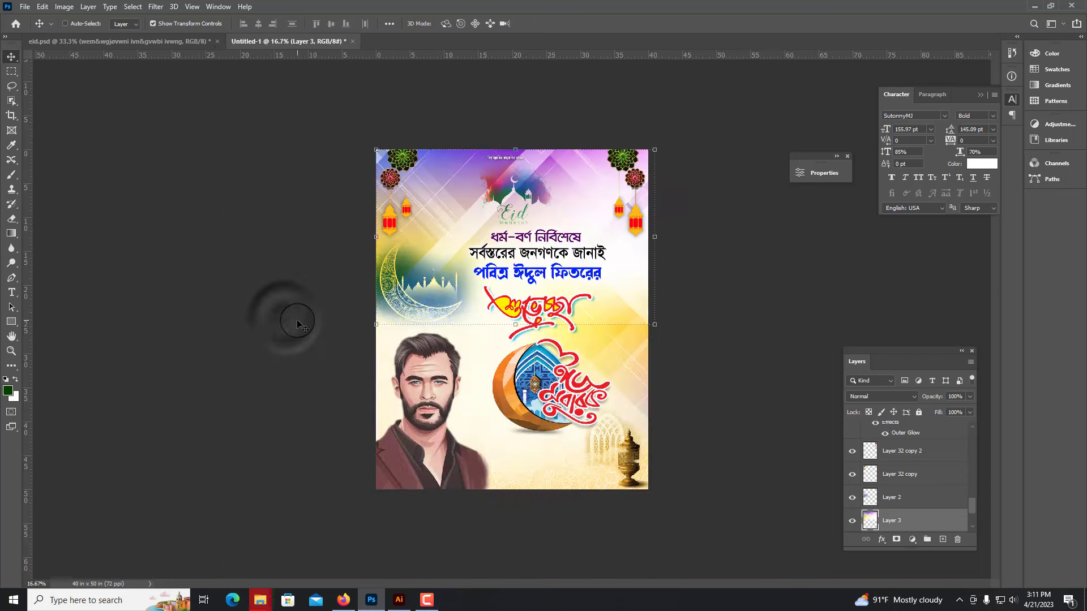
click(167, 42)
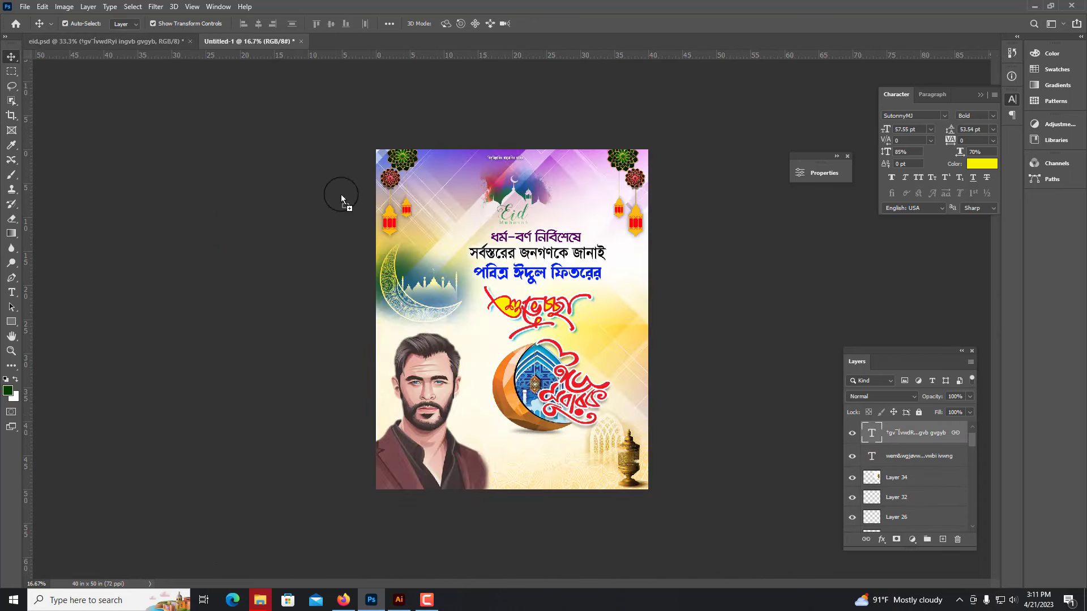
Step: Bring the yellow name and title block into the poster's bottom area and scale it down
drag(149, 46, 614, 512)
key(ctrl+plus)
key(ctrl+plus)
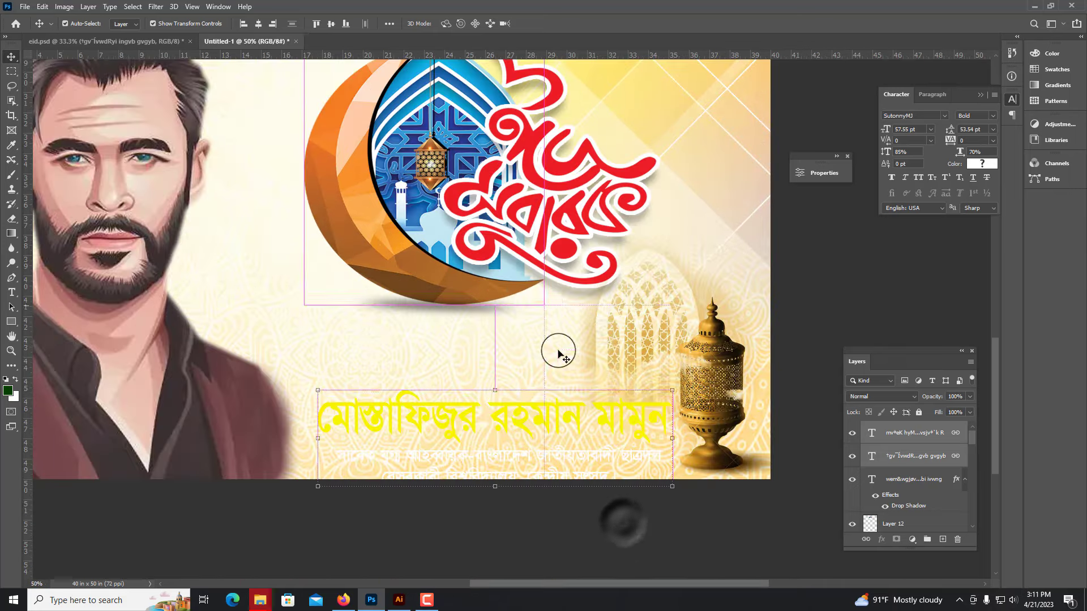
drag(556, 352, 514, 400)
drag(653, 420, 582, 416)
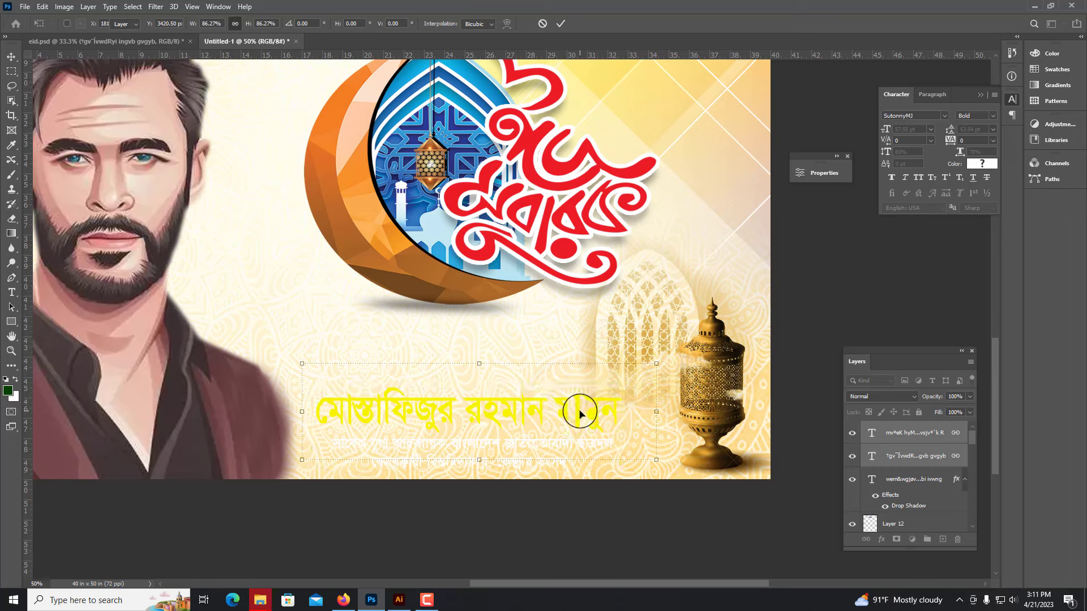
key(Return)
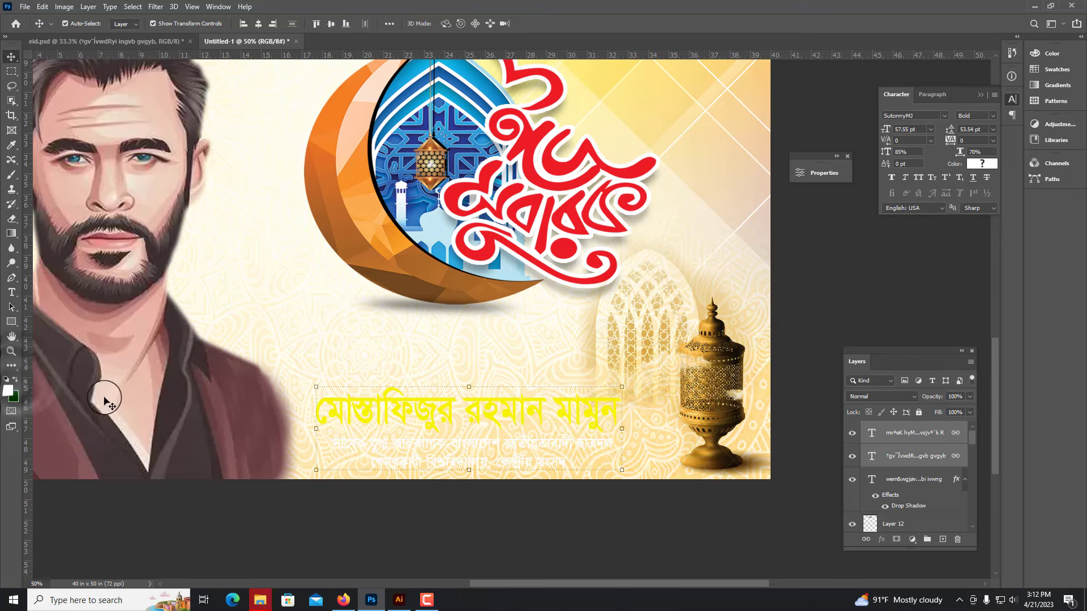
Step: Refresh the text layers and colour the name text purple
right_click(425, 412)
click(436, 451)
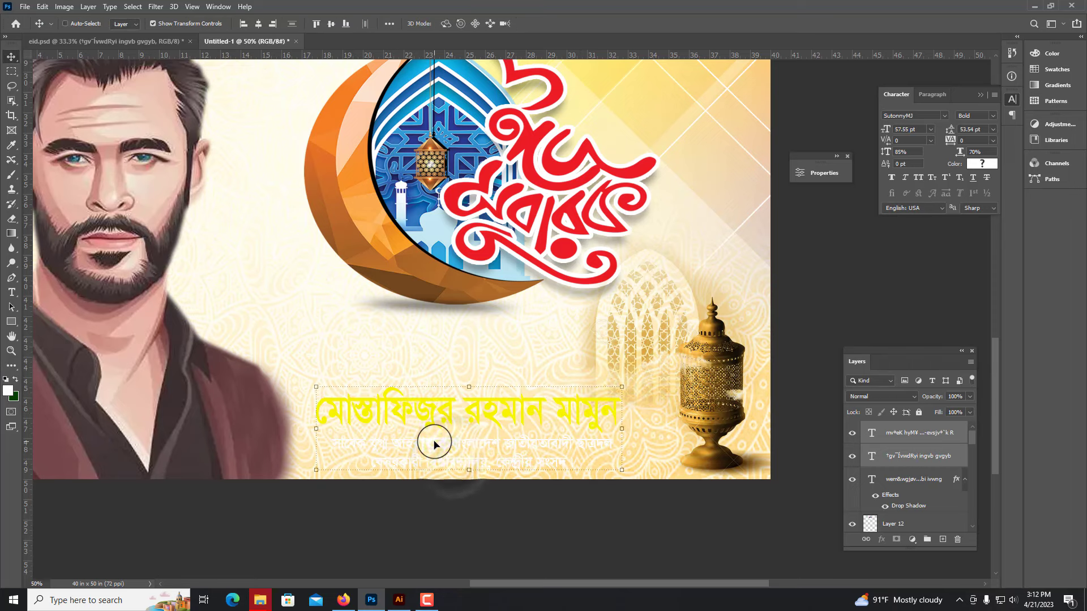
click(469, 447)
click(408, 400)
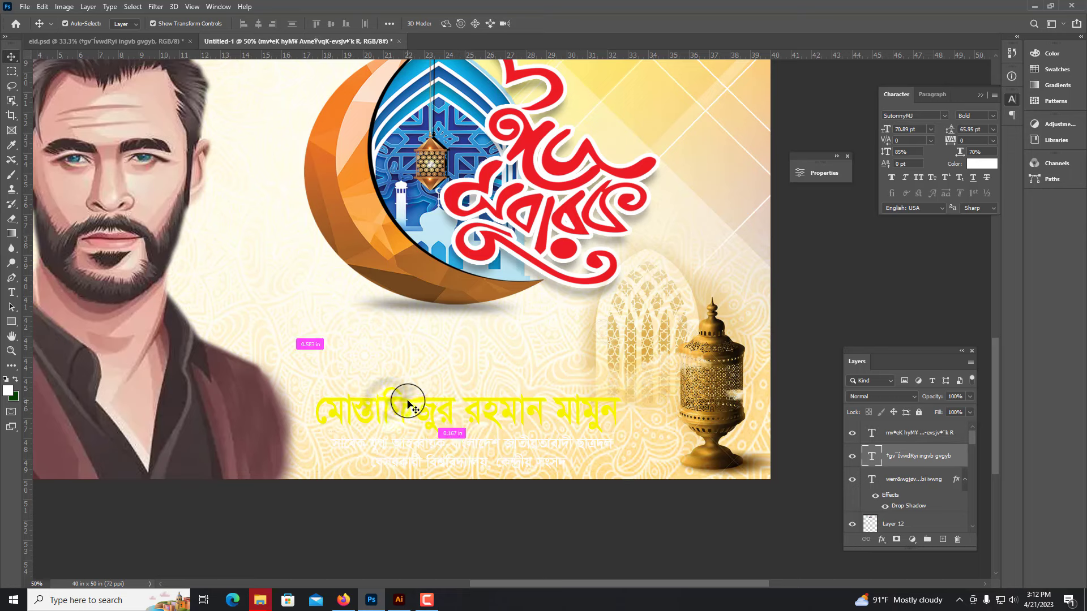
key(ctrl+plus)
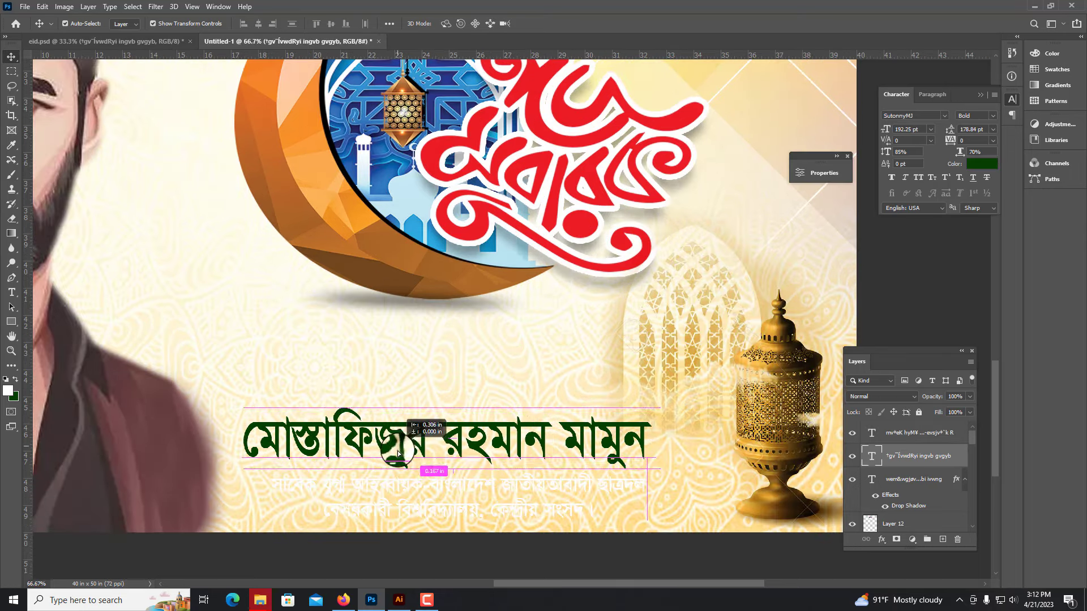
click(418, 484)
click(463, 435)
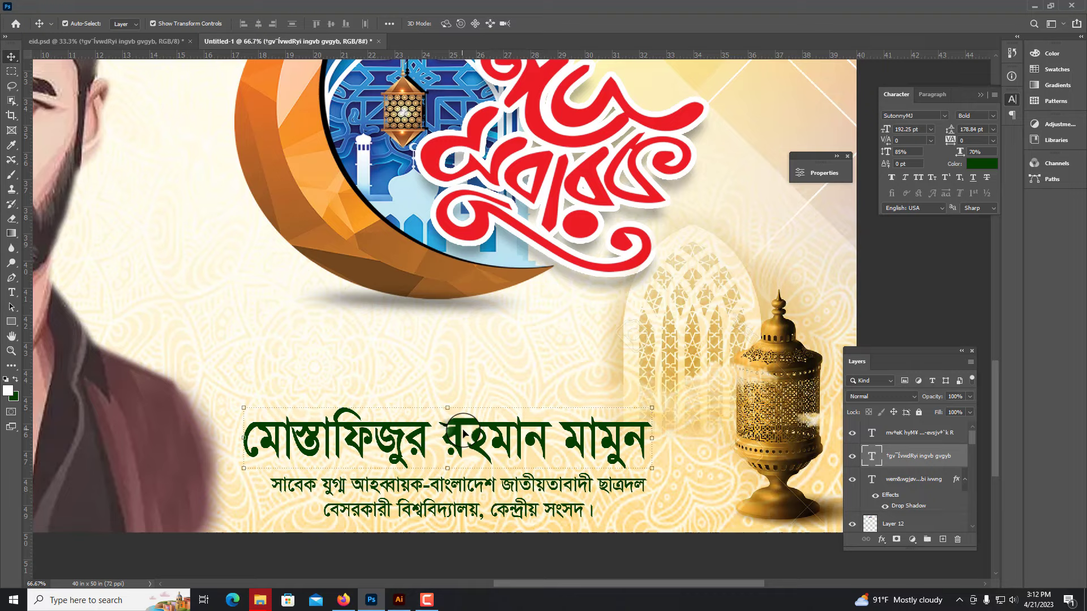
click(14, 400)
click(841, 180)
key(Return)
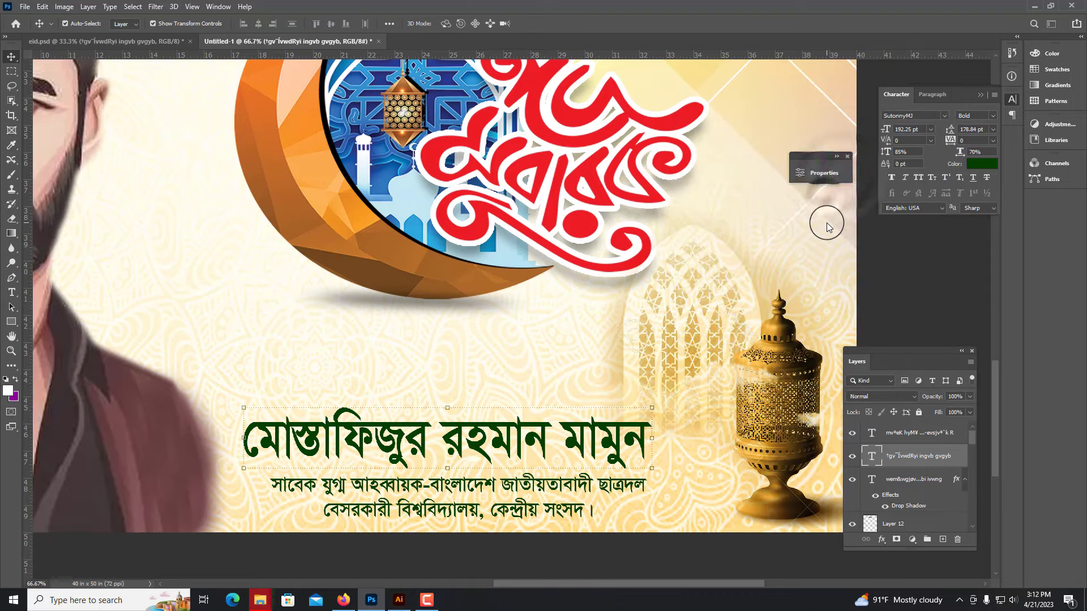
Step: Shrink the name and title block slightly beneath the crescent emblem
key(ctrl+BackSpace)
click(552, 349)
key(ctrl+minus)
key(ctrl+minus)
click(547, 380)
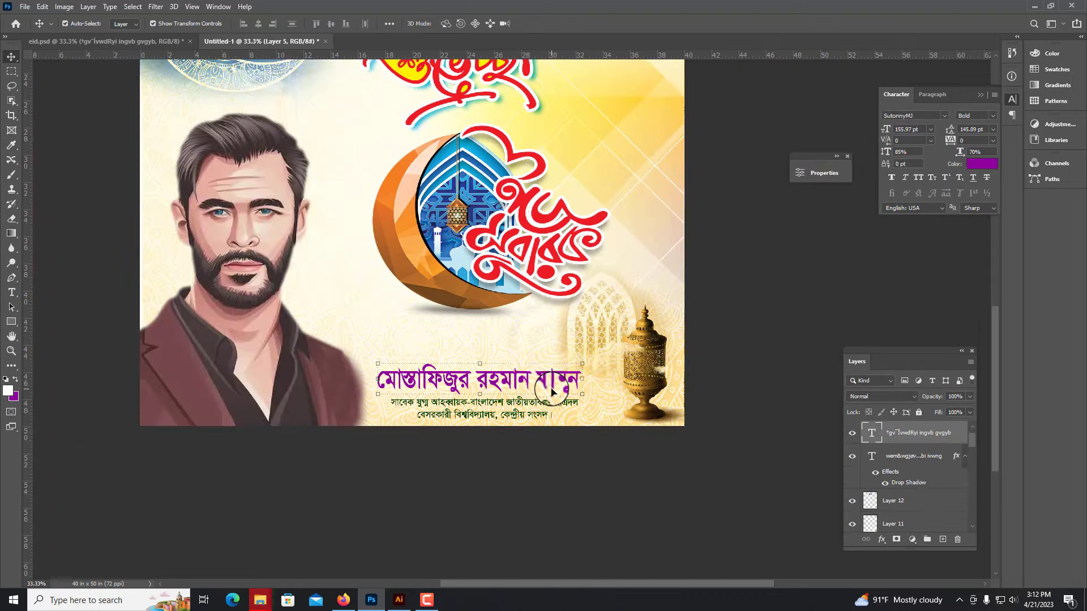
key(ctrl+plus)
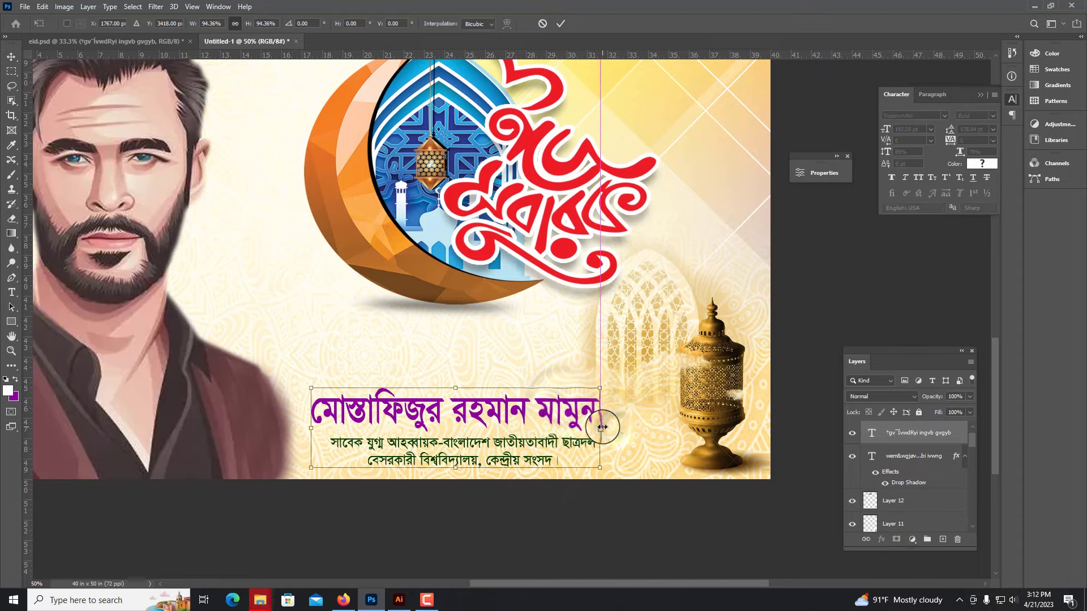
drag(616, 429, 606, 424)
click(510, 359)
key(ctrl+minus)
Step: Move the moon graphic slightly to the left
ctrl+click(499, 346)
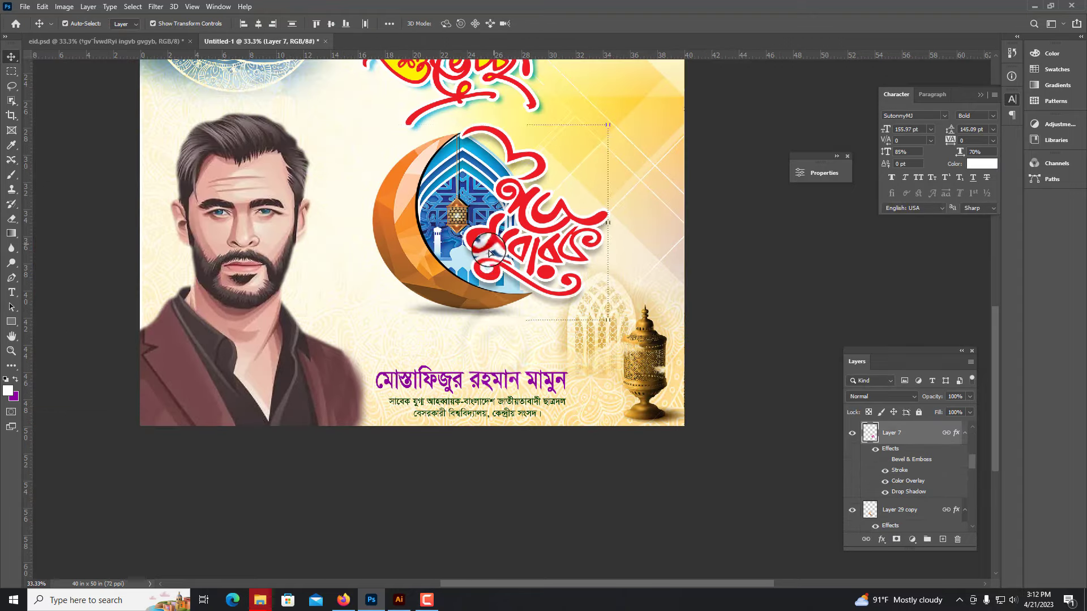
drag(499, 347, 465, 333)
key(ctrl+t)
key(Return)
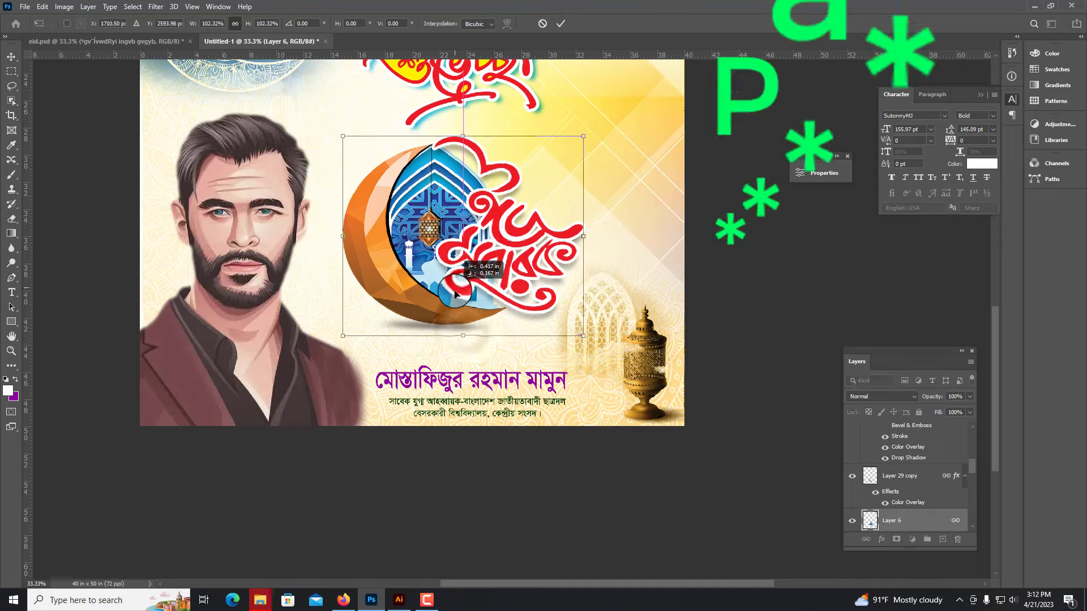
key(ctrl+minus)
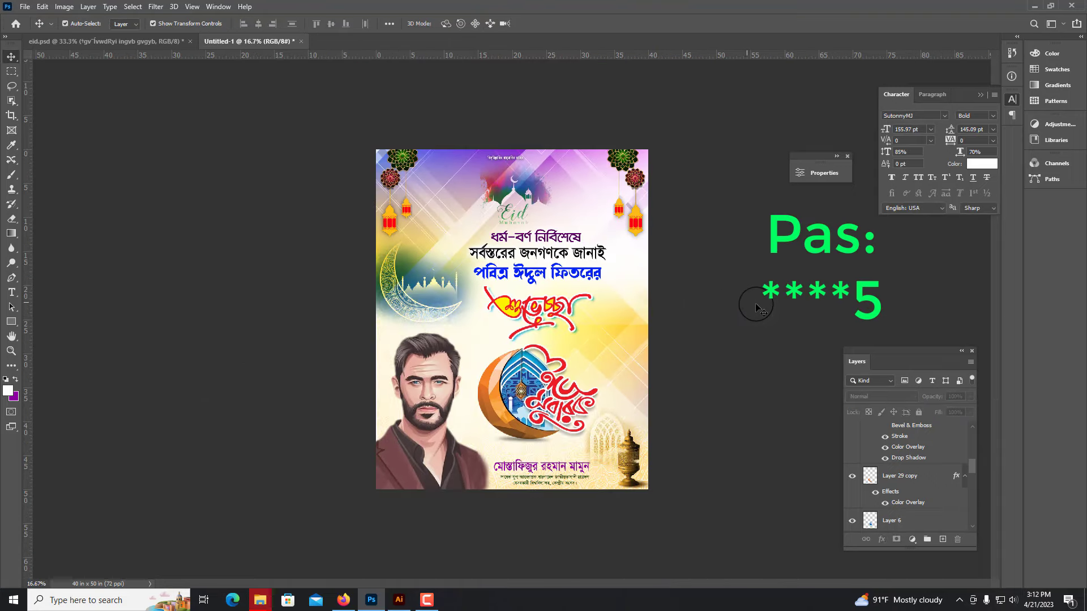
Step: Enlarge and reposition the Eid mosque graphic at the top, then deselect all layers
key(ctrl+plus)
click(523, 126)
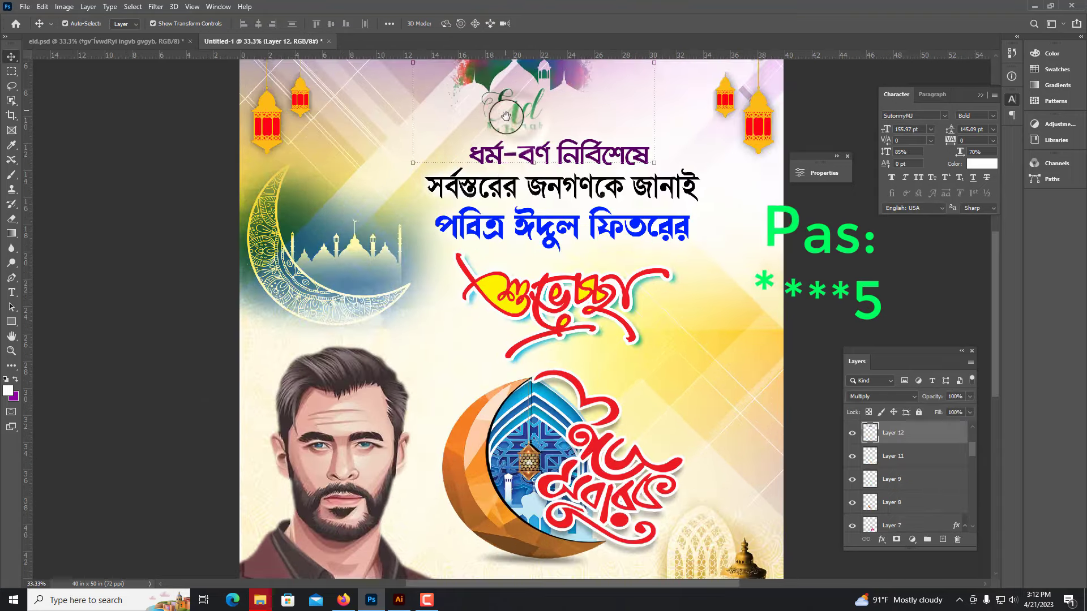
key(ctrl+plus)
scroll(538, 119, up, 3)
drag(538, 118, 523, 150)
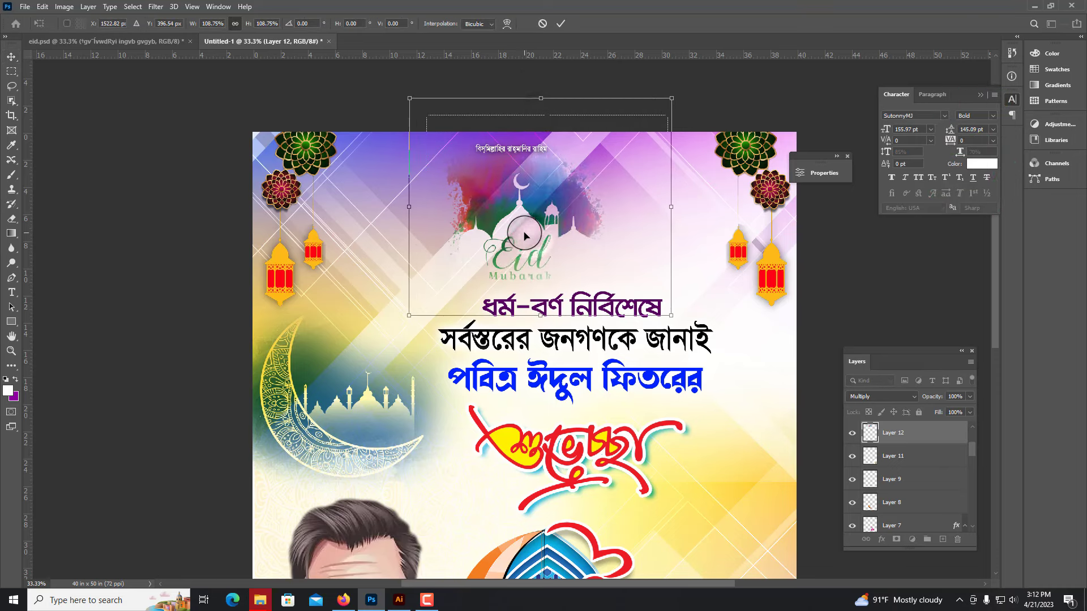
click(524, 150)
click(151, 255)
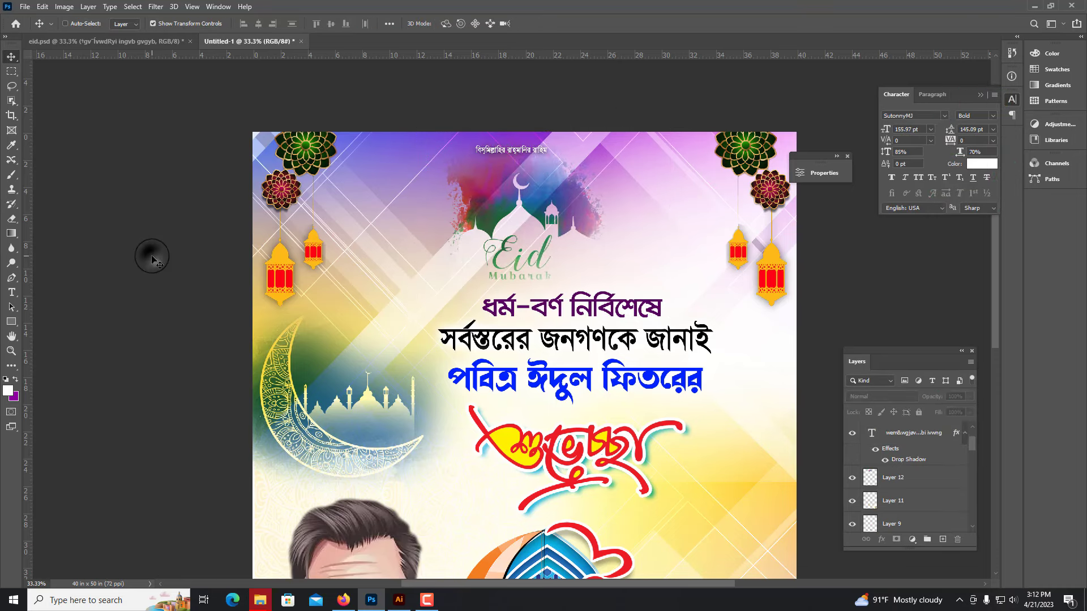
key(ctrl+minus)
key(ctrl+minus)
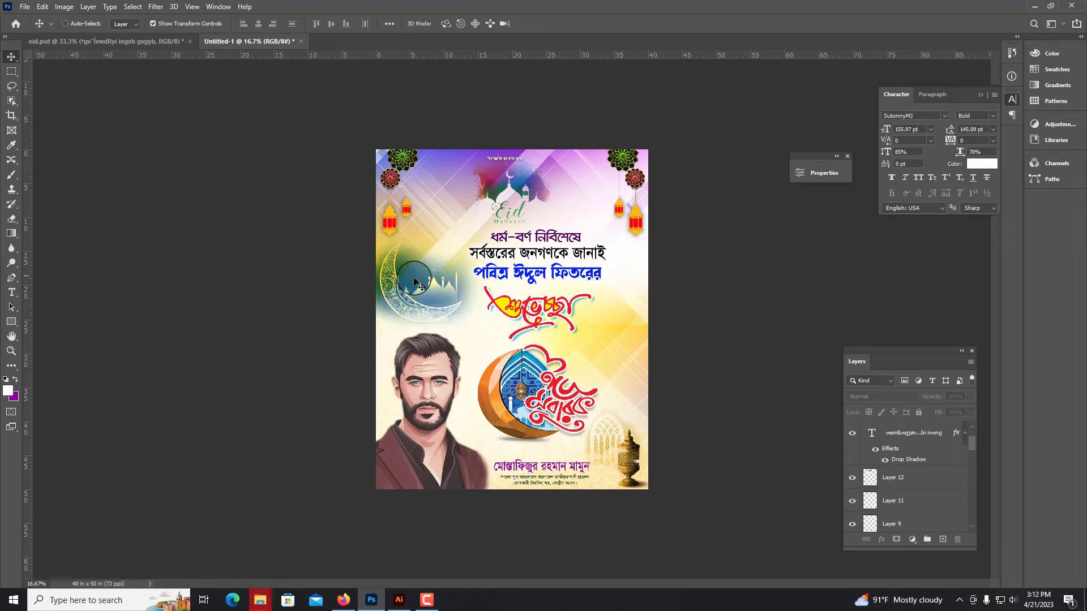
Step: Save the poster on this computer as a layered PSD file named 'eidddd'
key(ctrl+s)
click(617, 396)
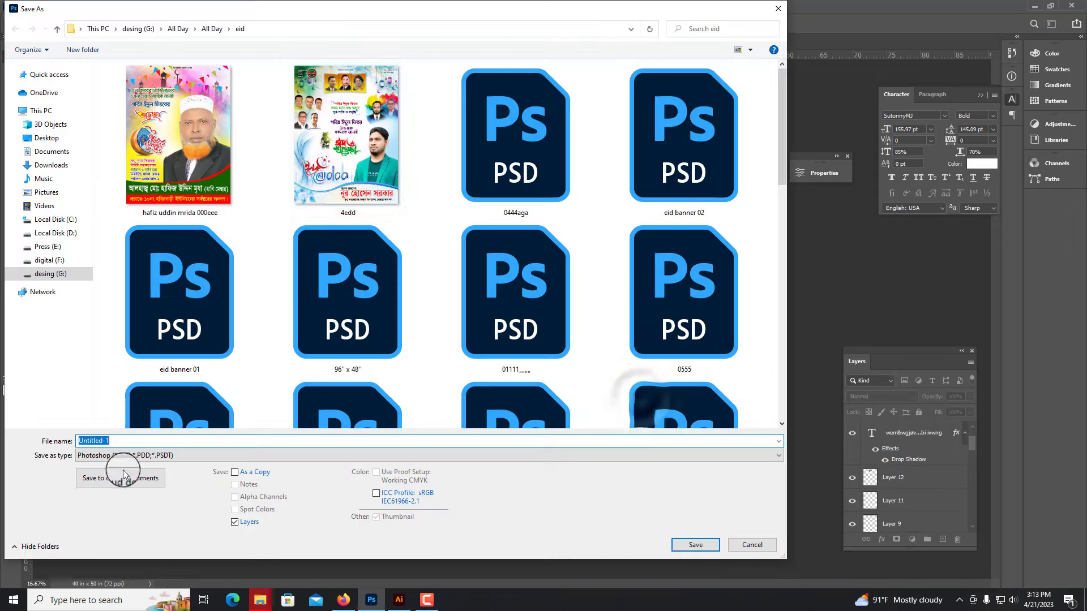
text(eidddd)
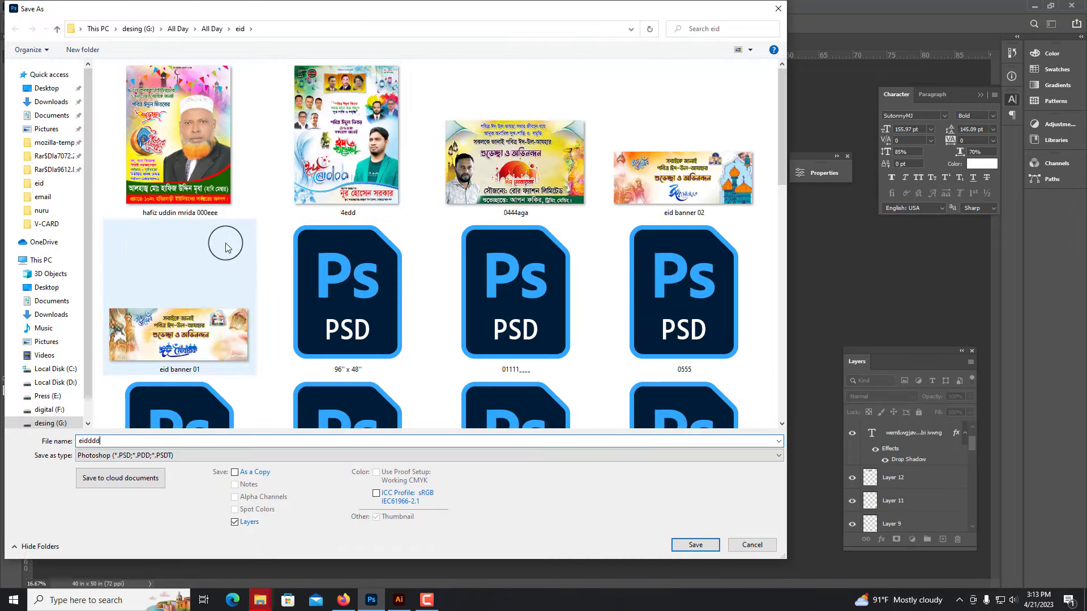
key(Return)
key(Return)
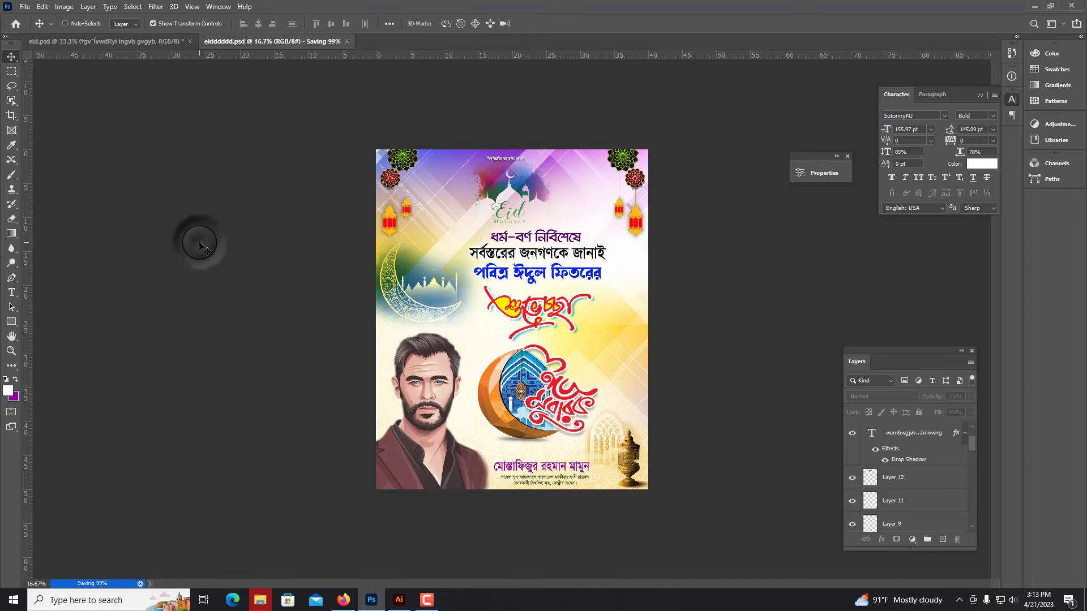